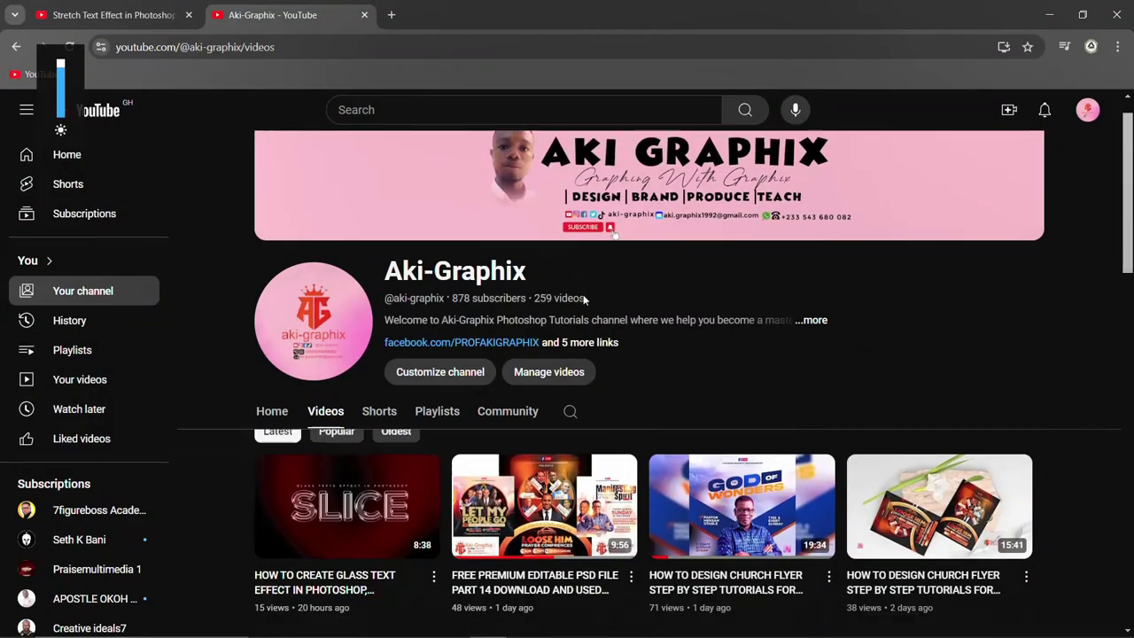
Browse the channel's uploaded Videos grid on YouTube, then bring Photoshop to the front.
scroll(583, 294, down, 2)
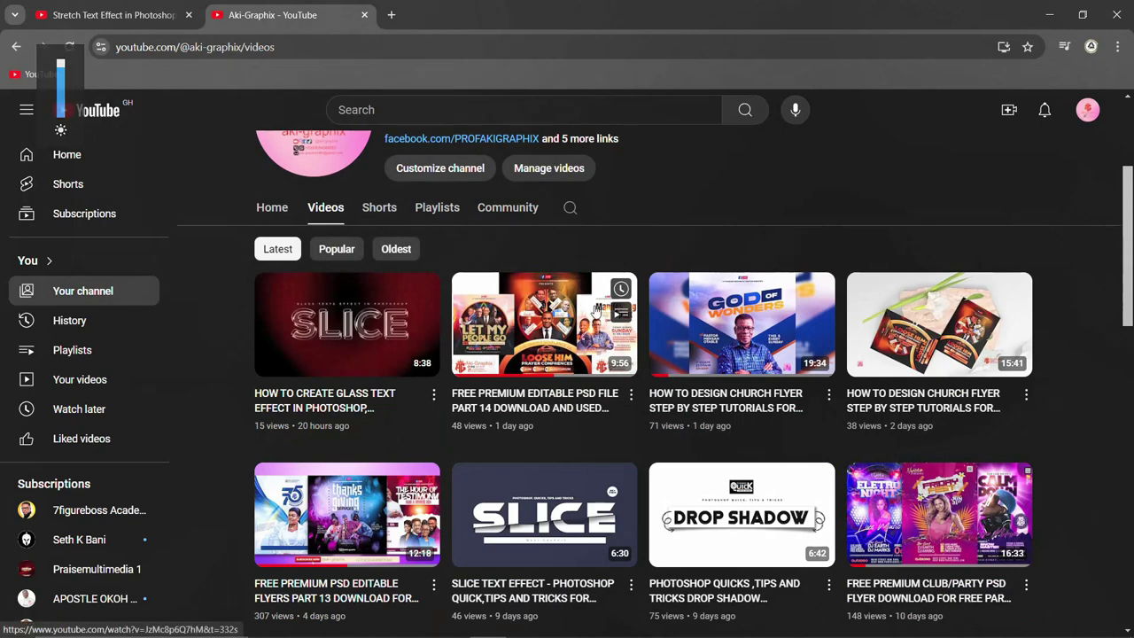
scroll(585, 306, down, 5)
scroll(597, 316, down, 6)
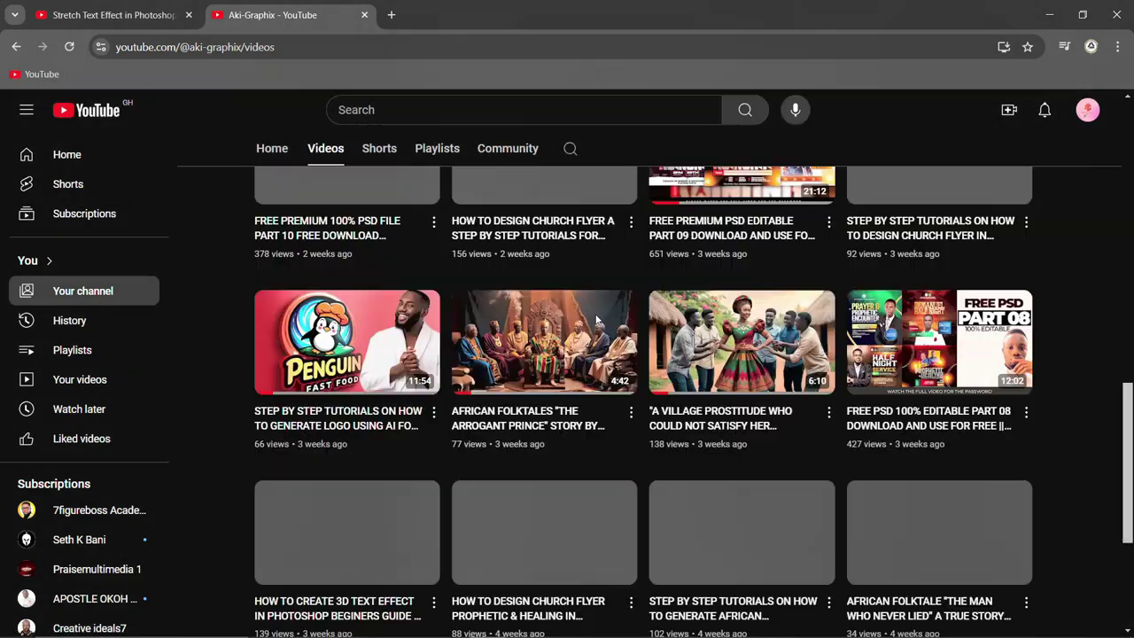
scroll(599, 328, up, 3)
scroll(598, 328, up, 2)
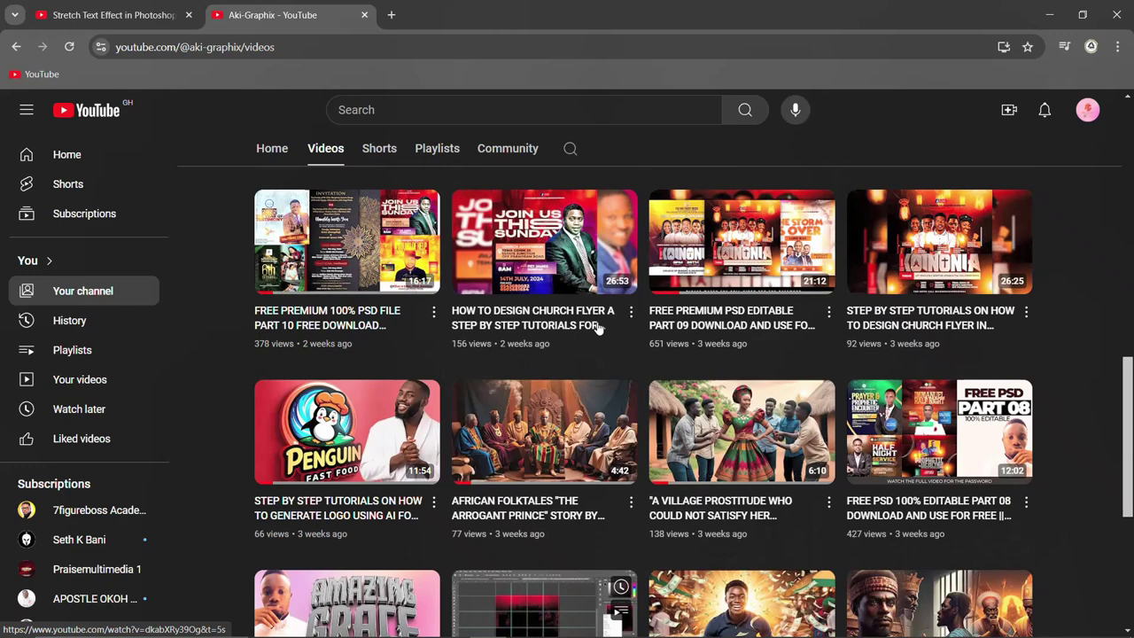
scroll(599, 328, down, 5)
scroll(641, 466, down, 5)
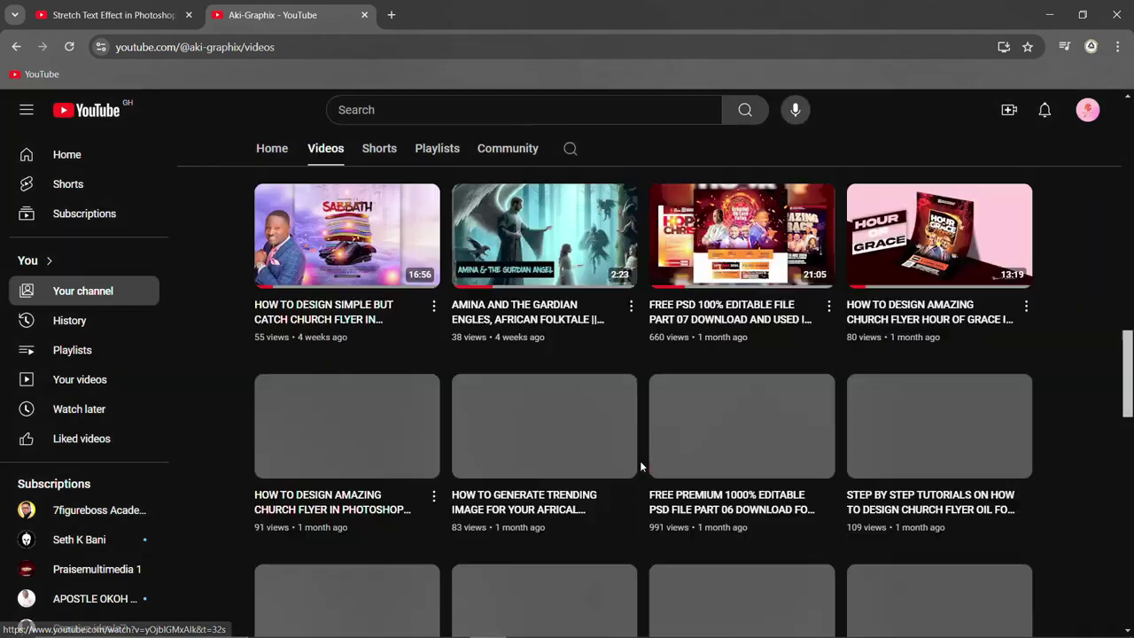
scroll(641, 466, up, 10)
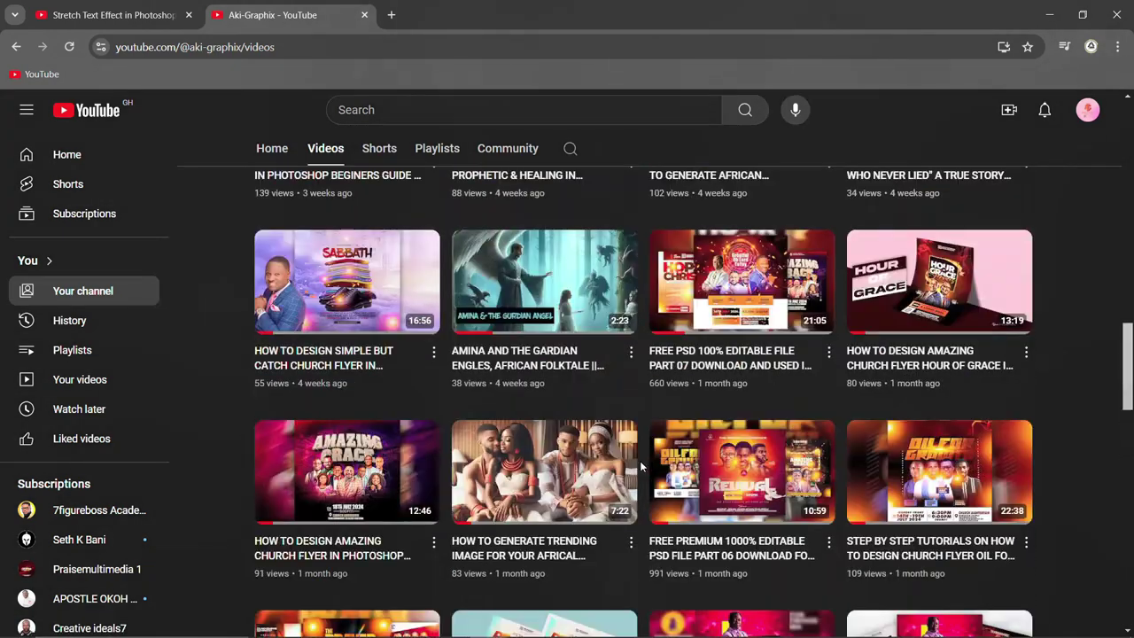
scroll(644, 471, up, 6)
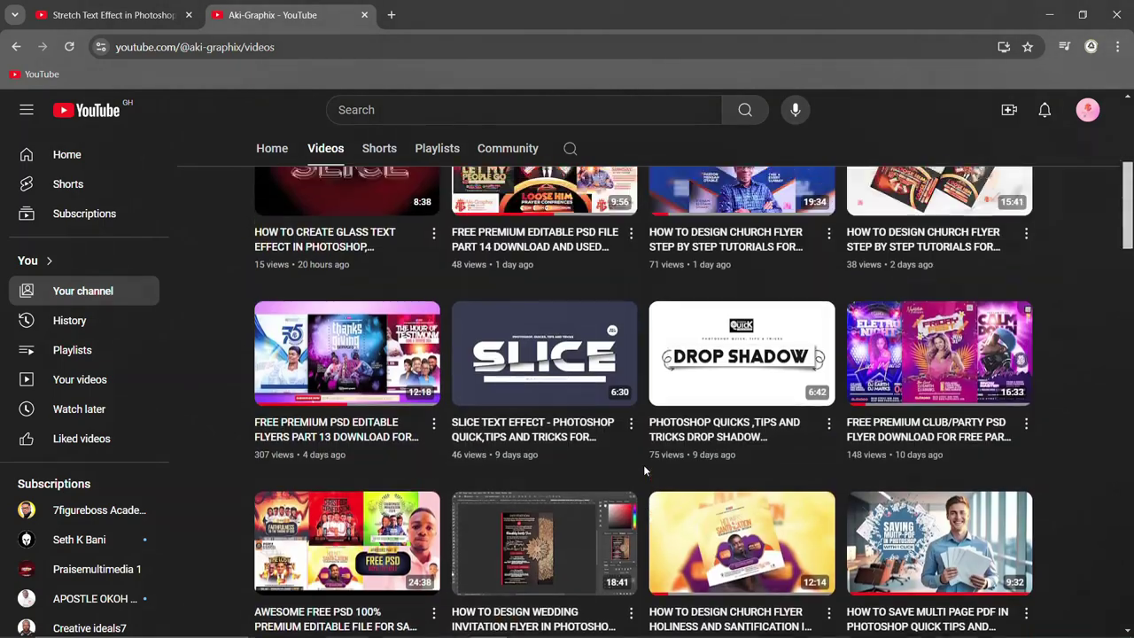
scroll(647, 478, down, 3)
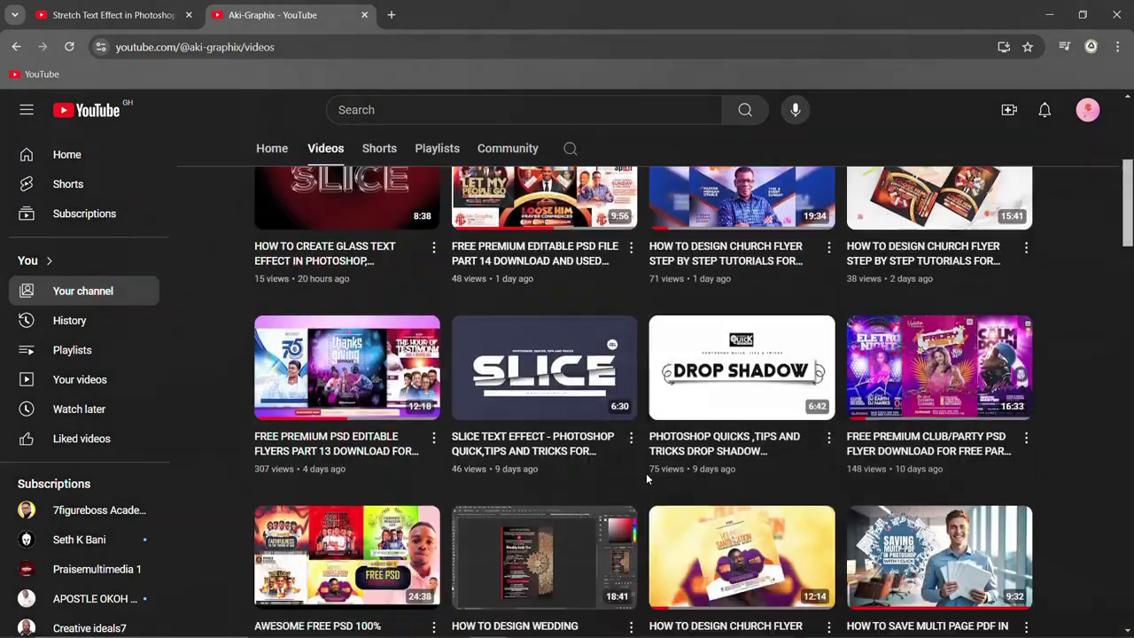
scroll(647, 471, down, 8)
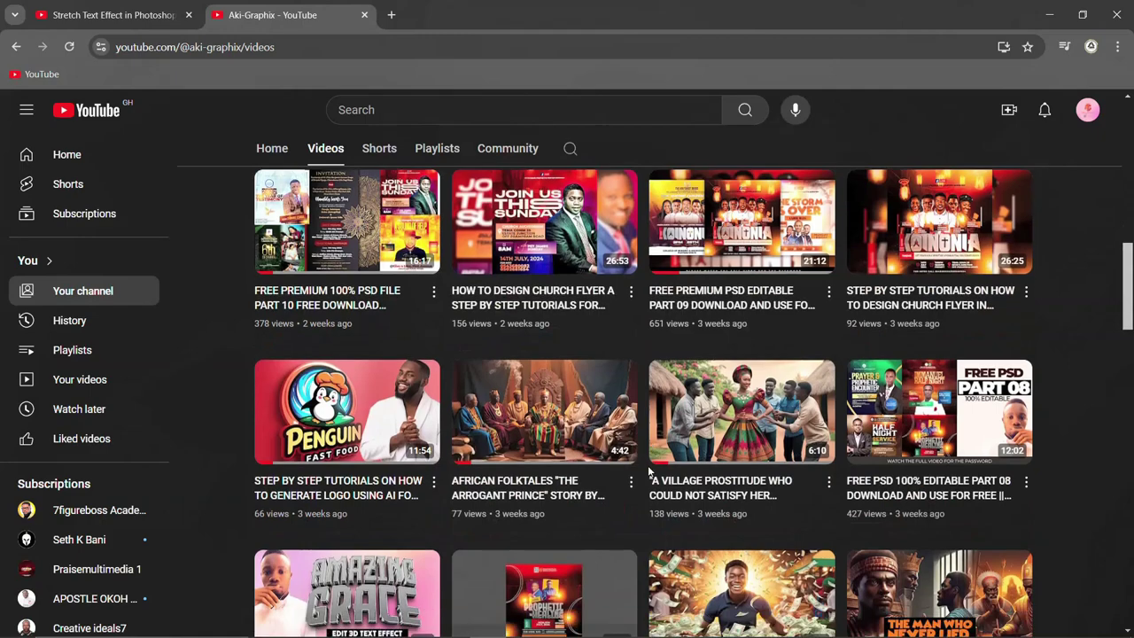
scroll(649, 470, down, 12)
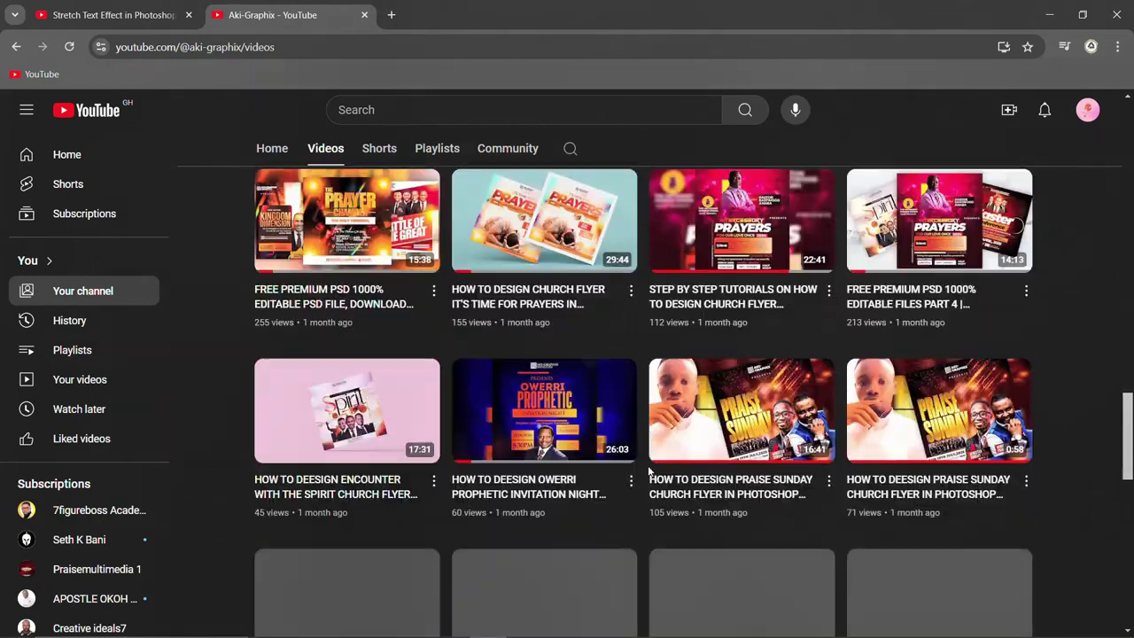
scroll(649, 464, down, 4)
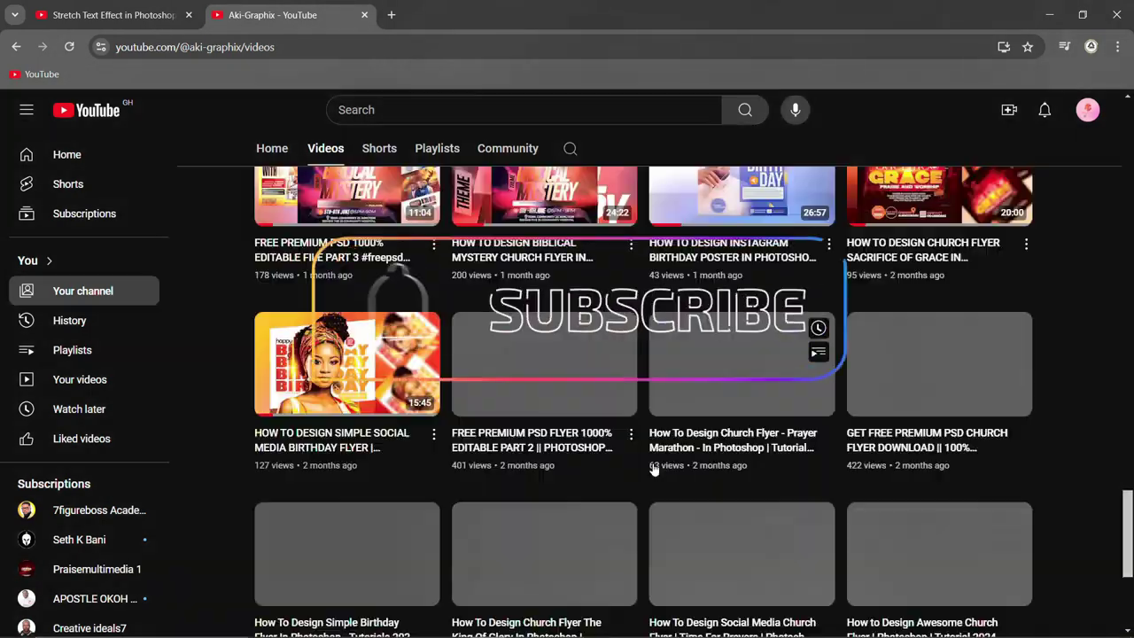
scroll(653, 469, up, 8)
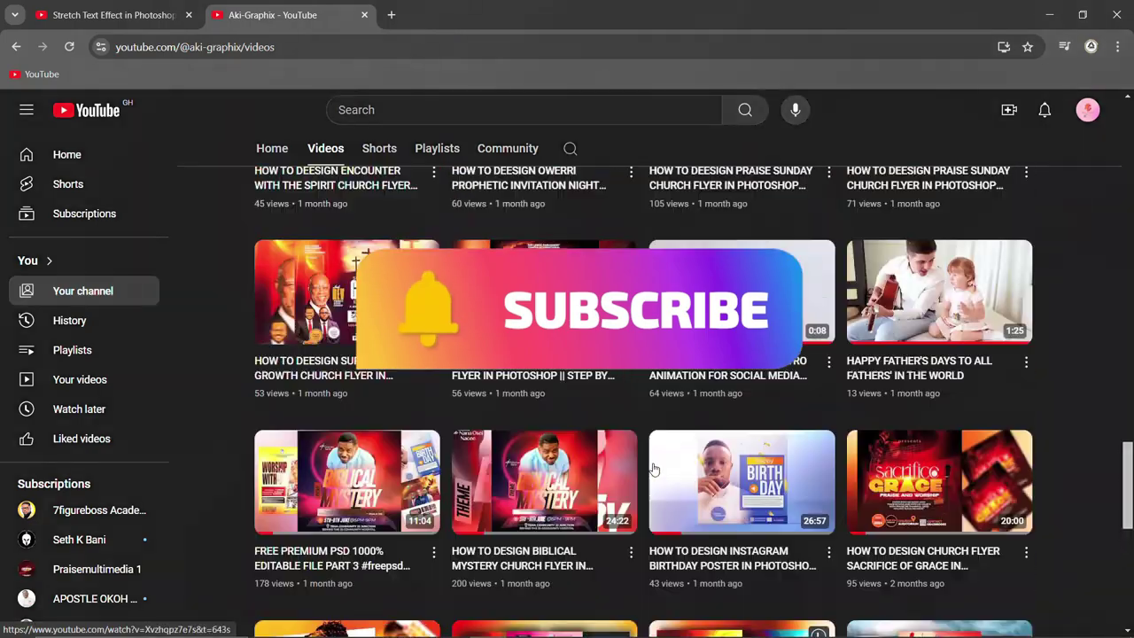
scroll(652, 470, up, 10)
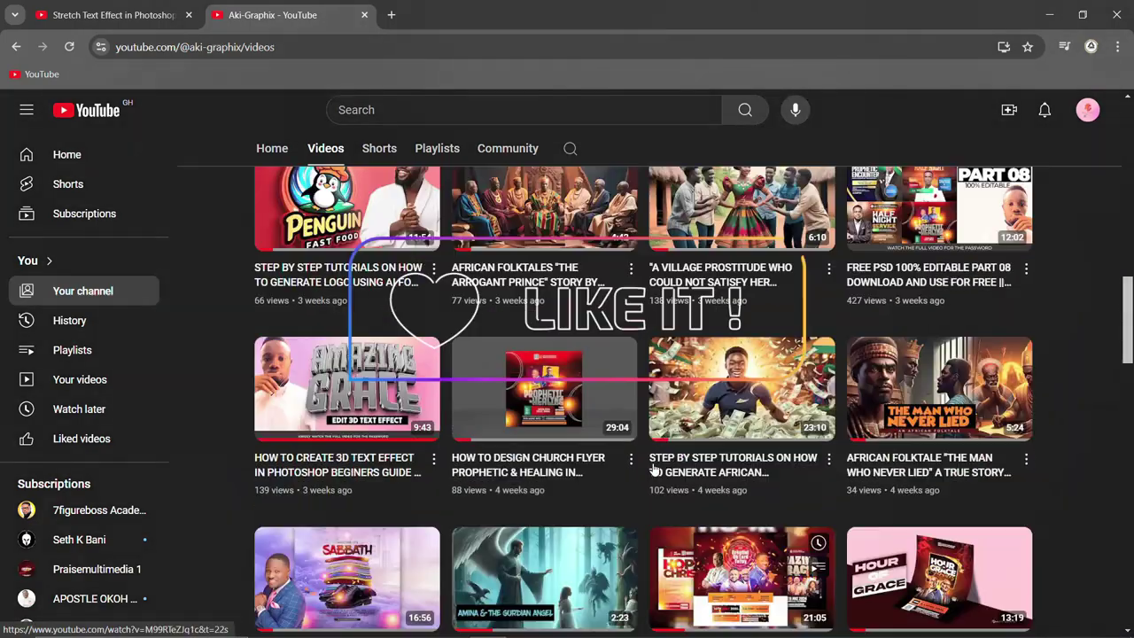
scroll(653, 470, up, 5)
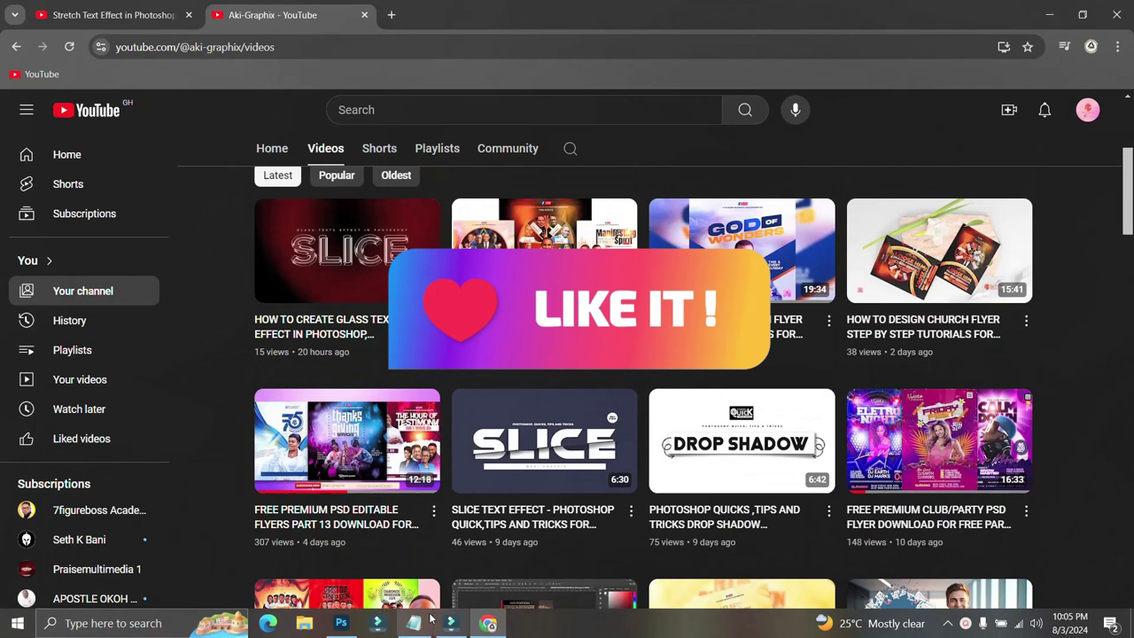
click(342, 624)
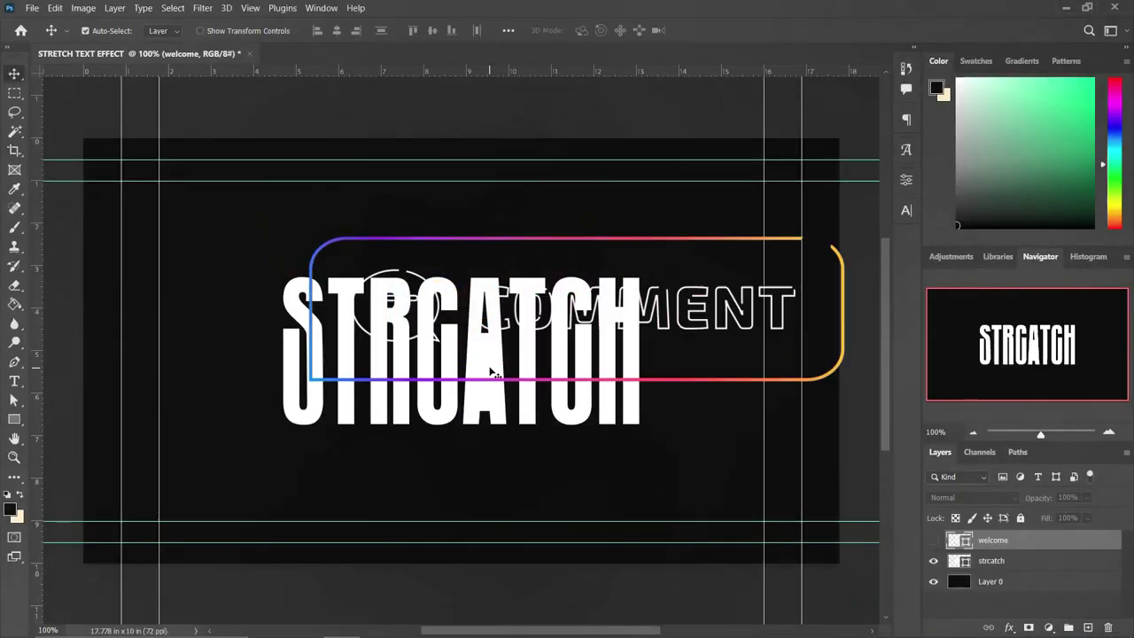
Nudge the stretched word, compare the WELCOME and STRCATCH example layers, then start a new document.
drag(479, 373, 478, 373)
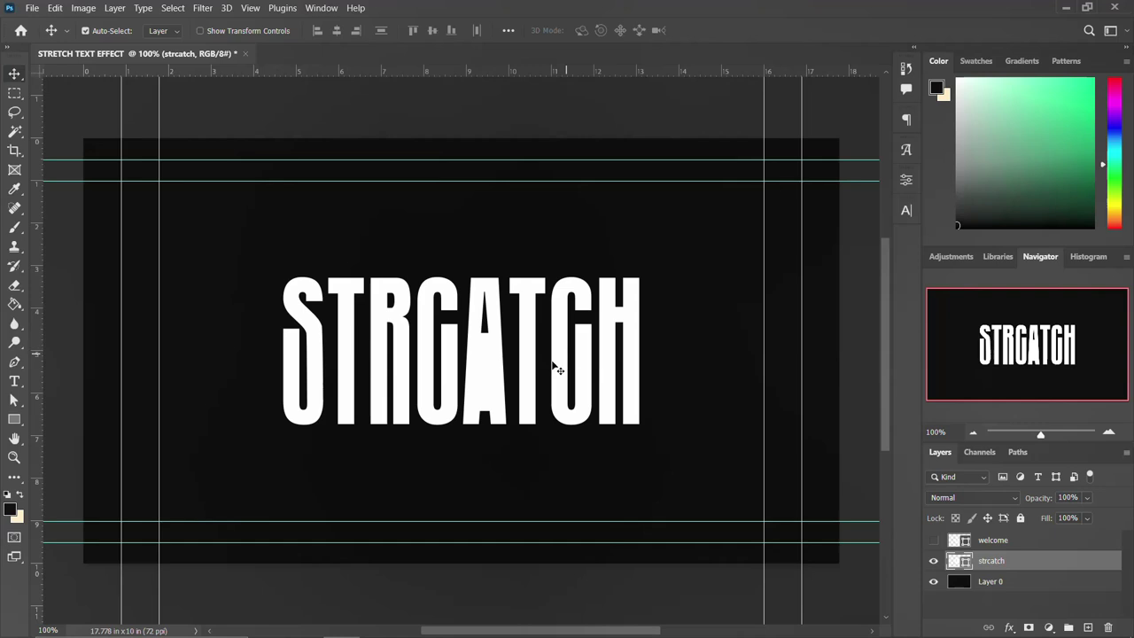
mouse_move(561, 357)
mouse_down()
mouse_move(565, 383)
mouse_move(564, 358)
mouse_up()
click(933, 540)
click(933, 560)
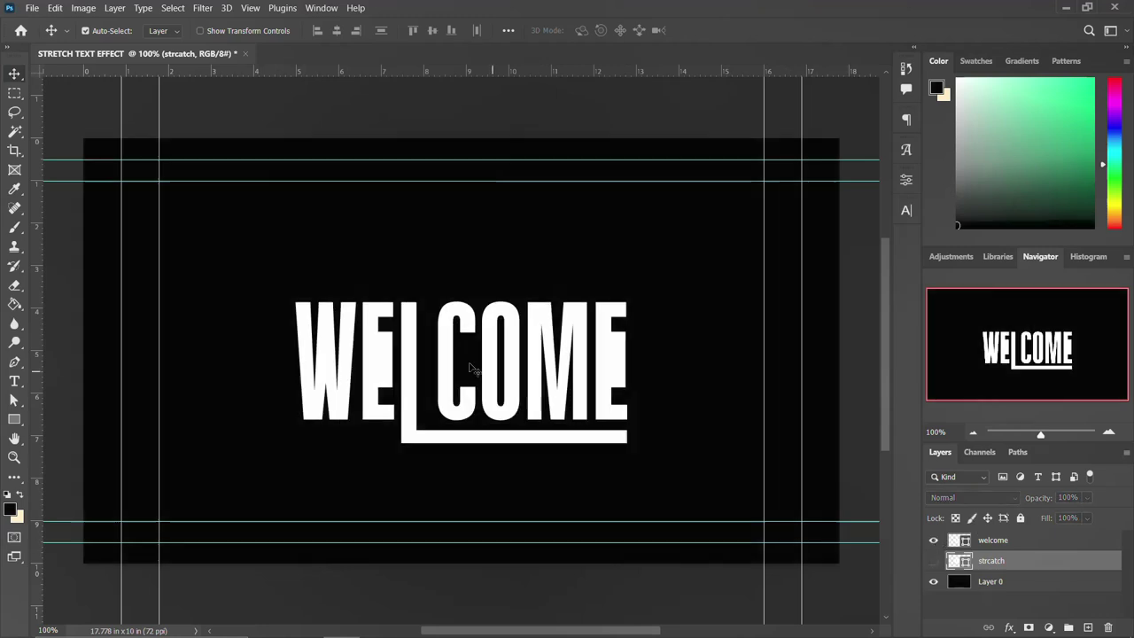
click(933, 540)
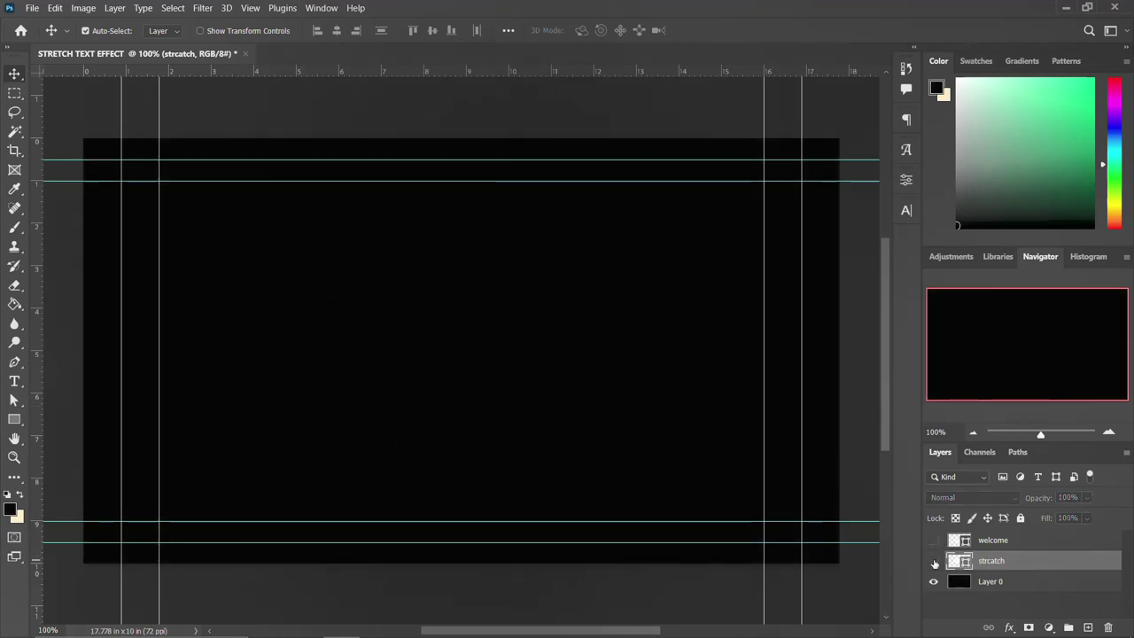
click(933, 560)
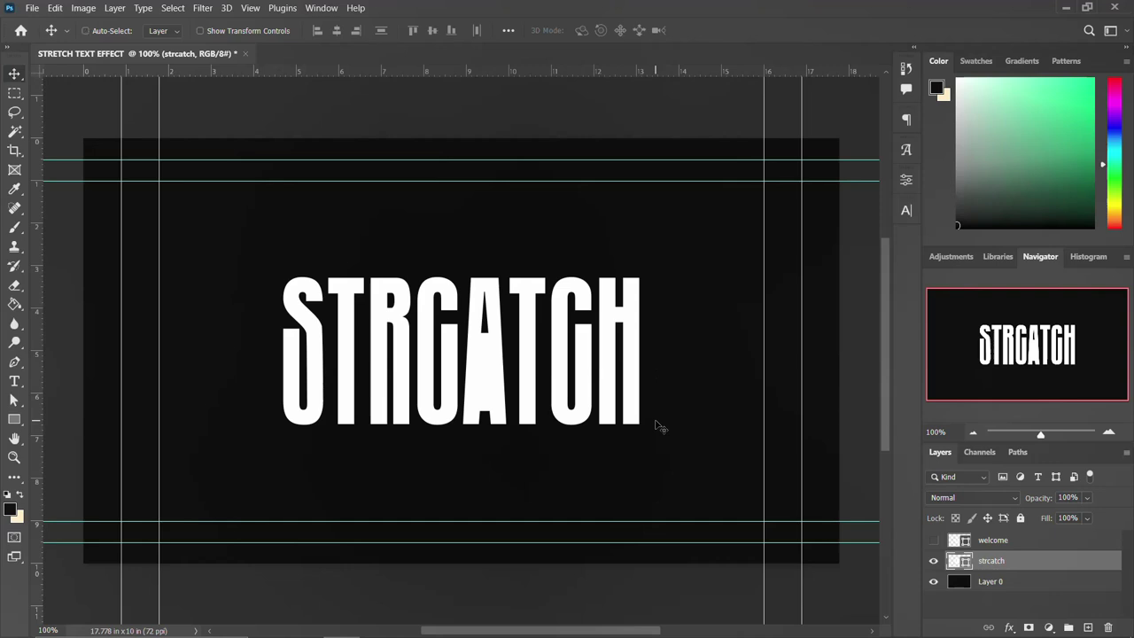
key(ctrl+n)
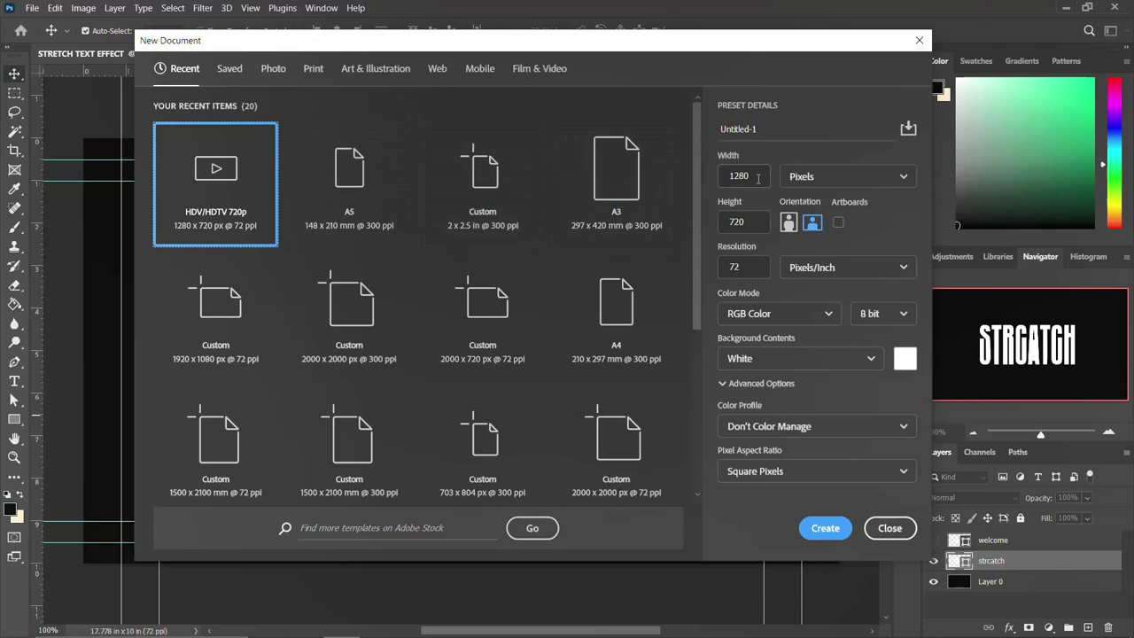
Name the new 1280 × 720 px document 'STREATCH TEXT EFFECT' and create it.
drag(800, 131, 701, 134)
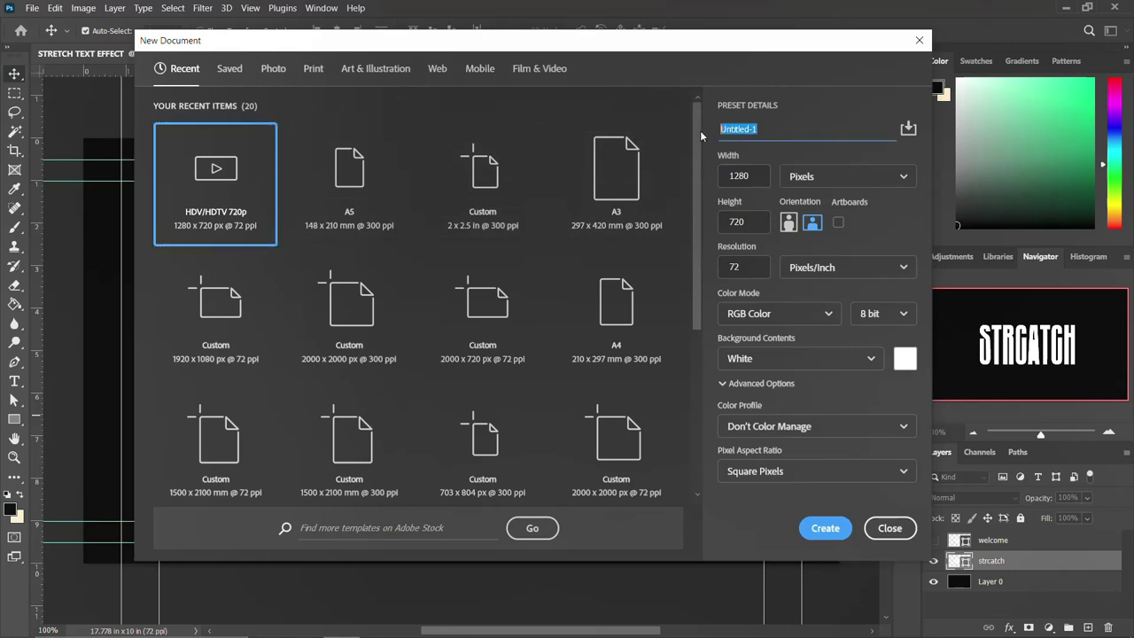
text(STREATCH TEXT EFFECT)
click(823, 528)
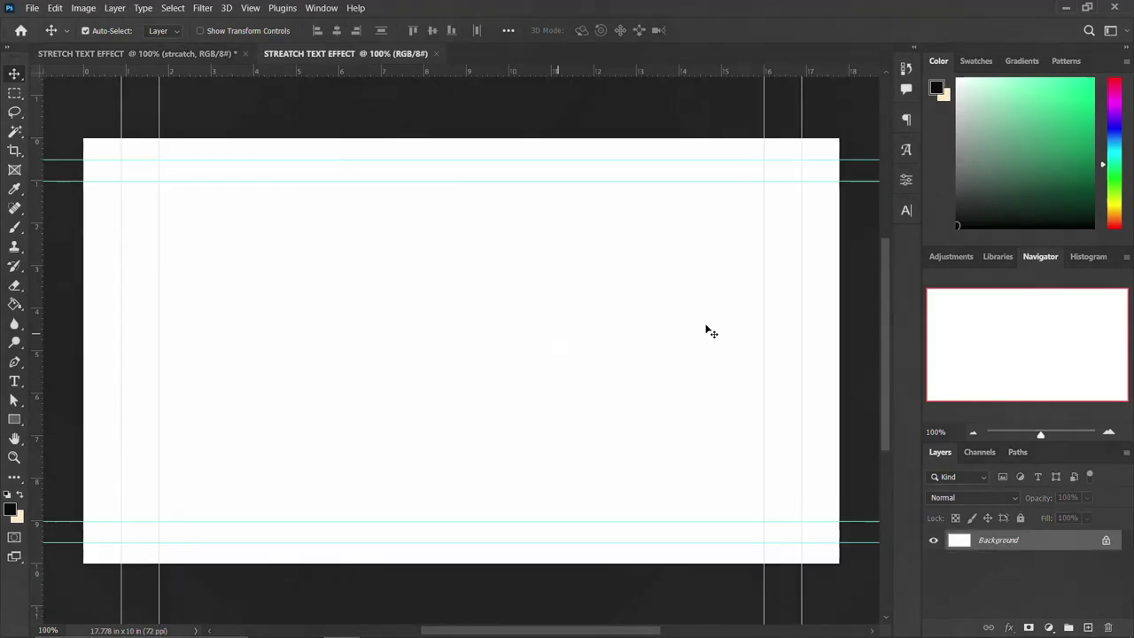
Unlock the Background layer, fill the canvas black with the Paint Bucket, and start a text layer.
click(1106, 541)
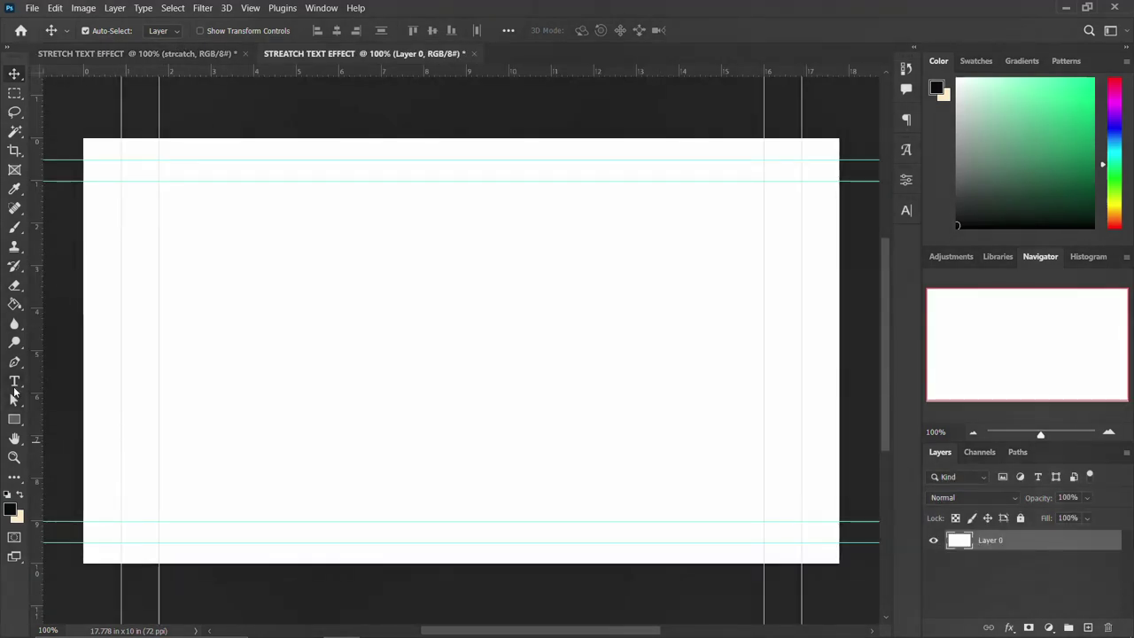
click(16, 306)
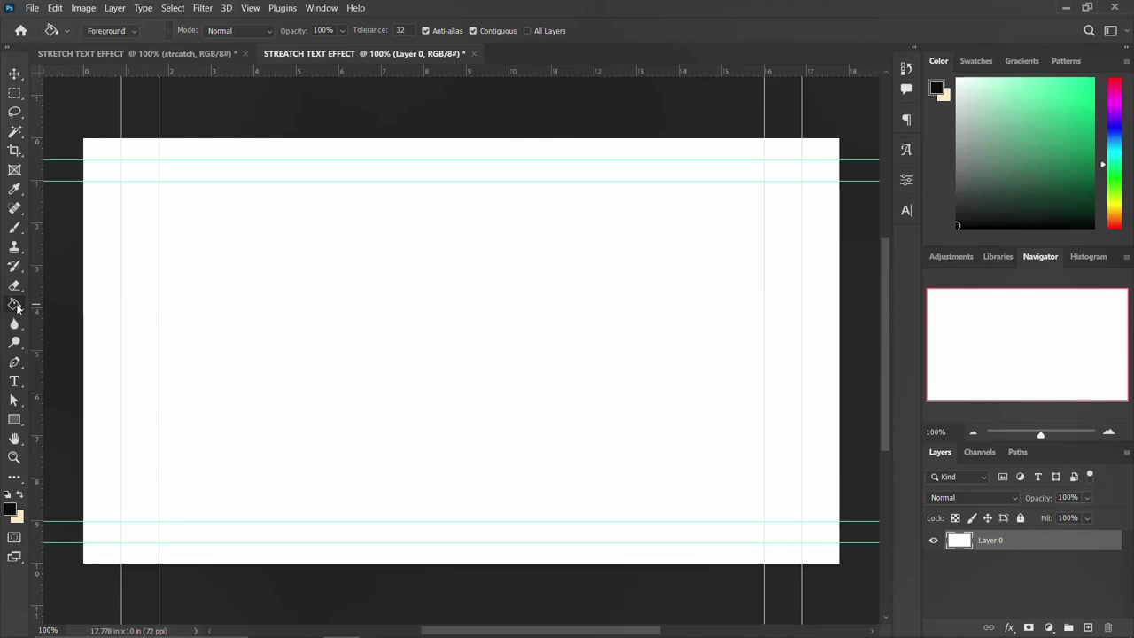
click(9, 510)
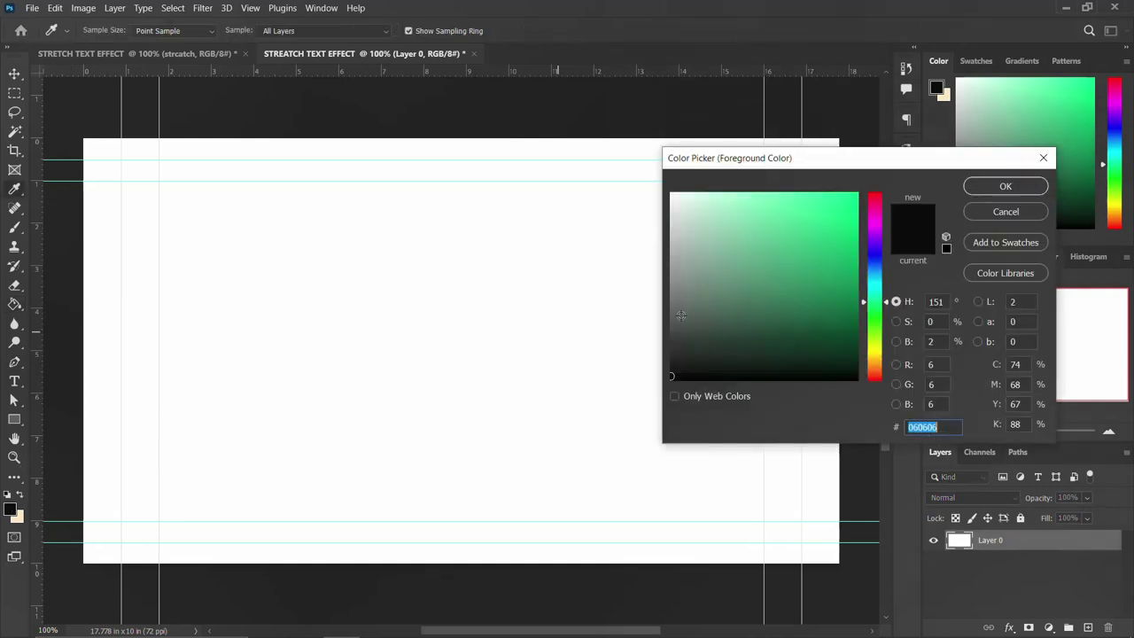
click(450, 344)
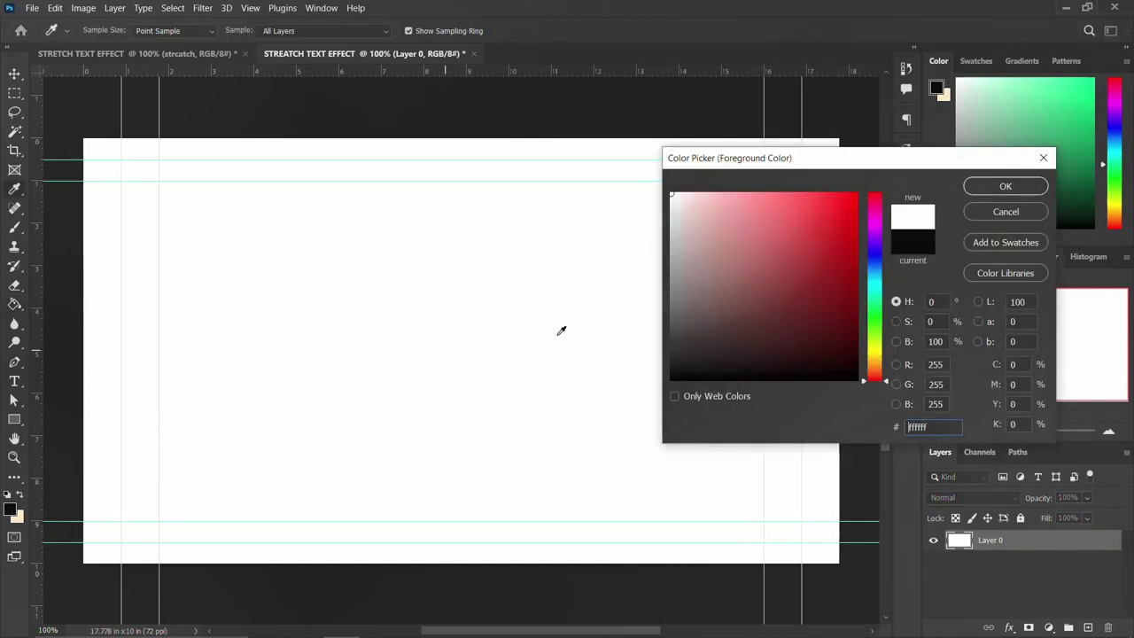
click(913, 239)
click(1005, 186)
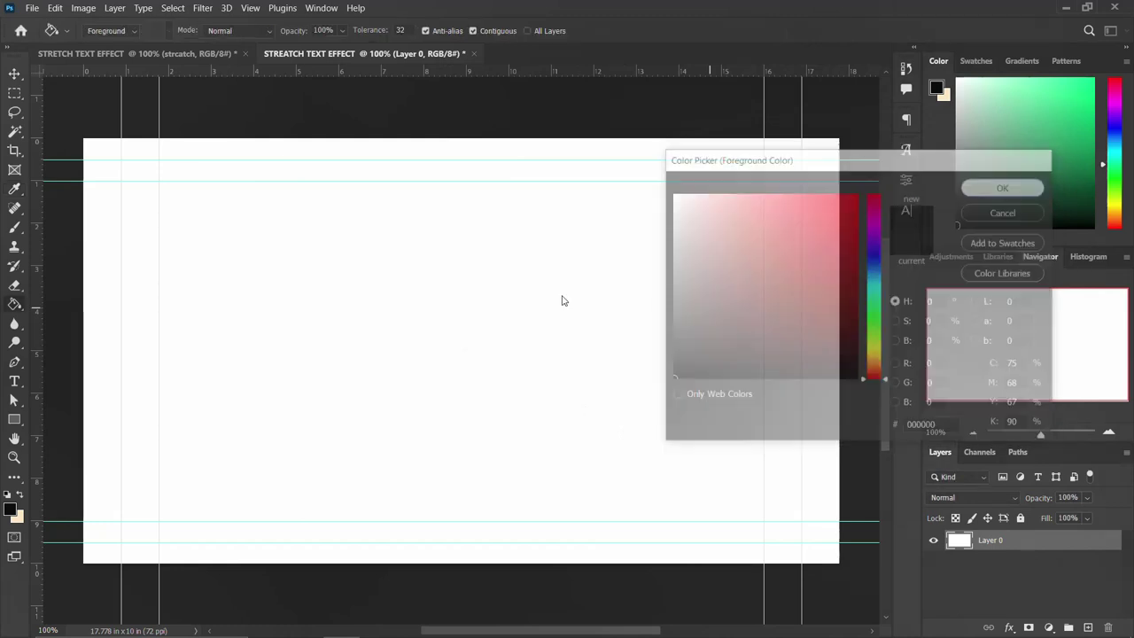
click(523, 317)
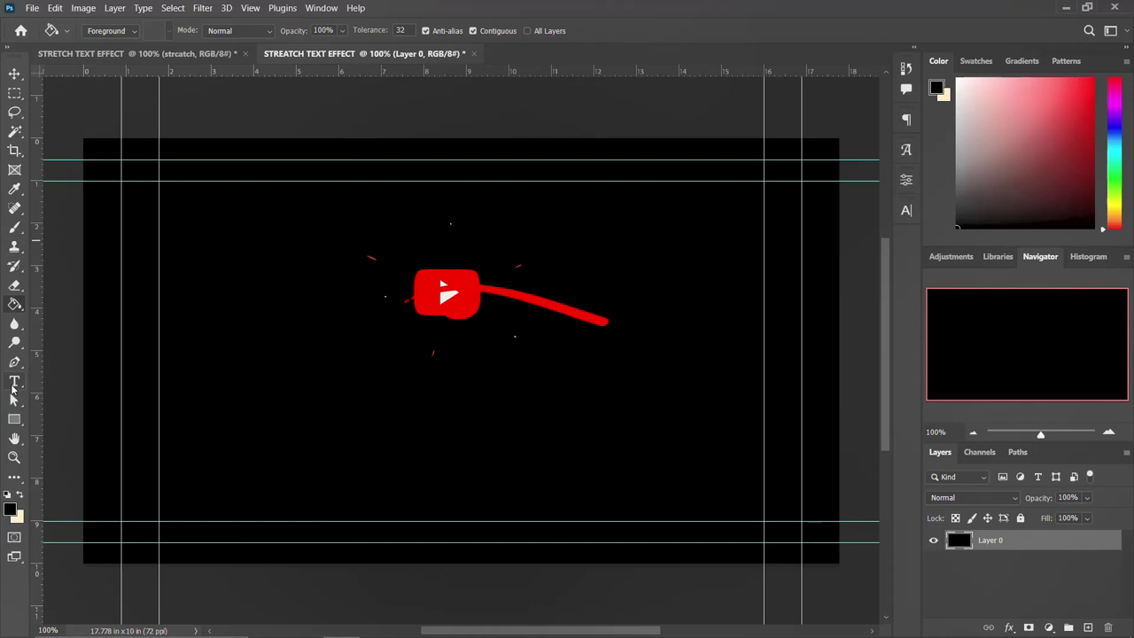
click(14, 383)
click(424, 311)
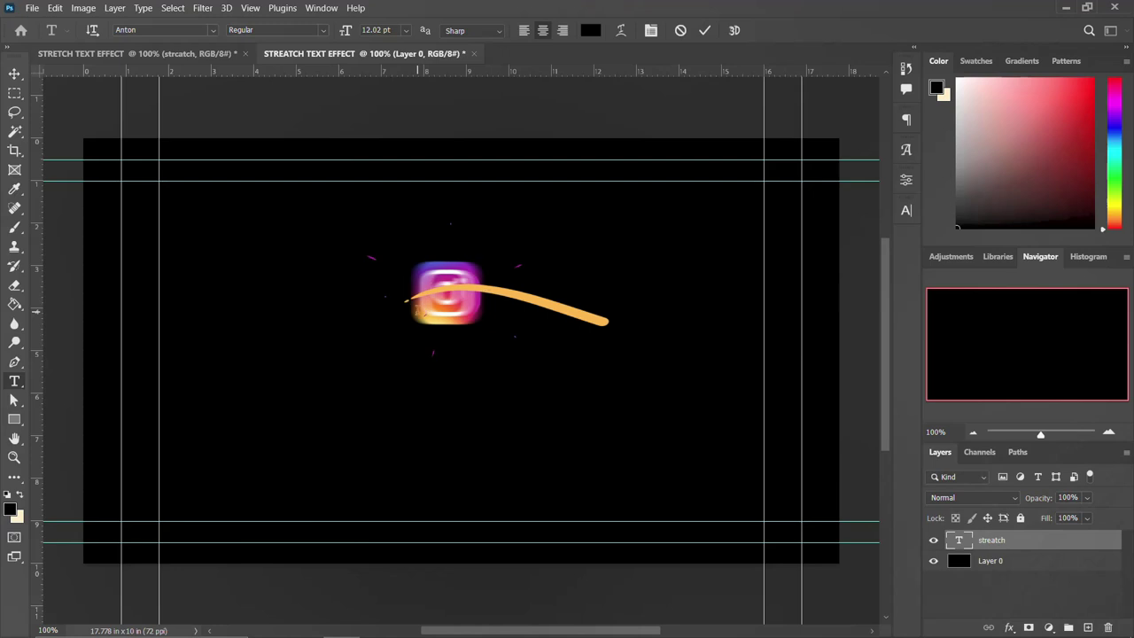
Commit the STREATCH text and set its colour to orange #ff5a00 in the Character panel.
key(ctrl+Return)
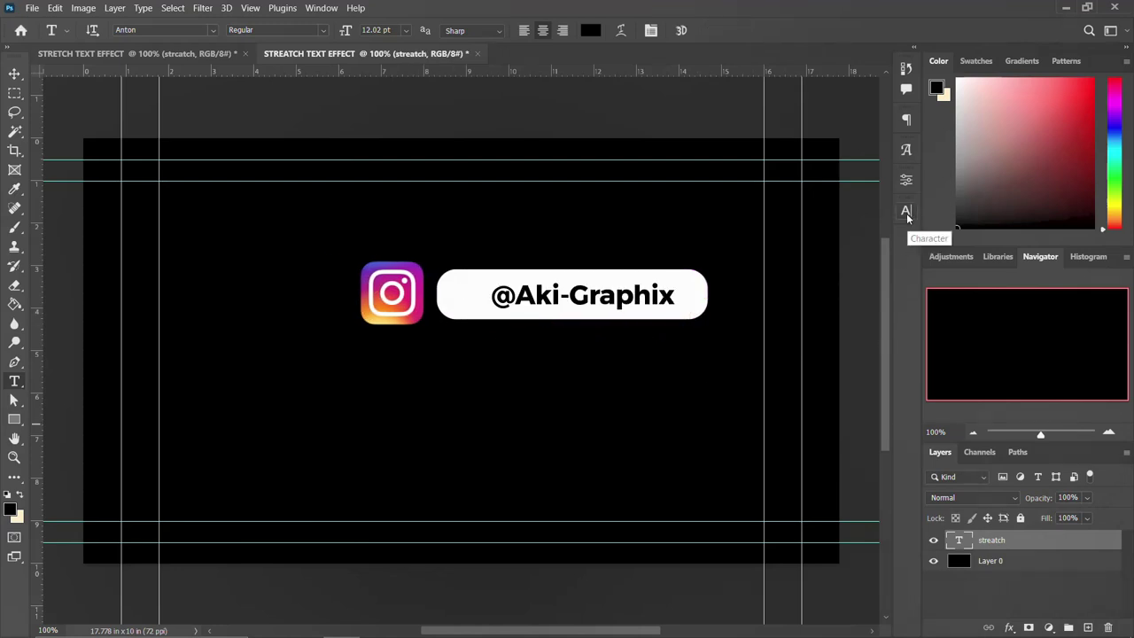
click(906, 213)
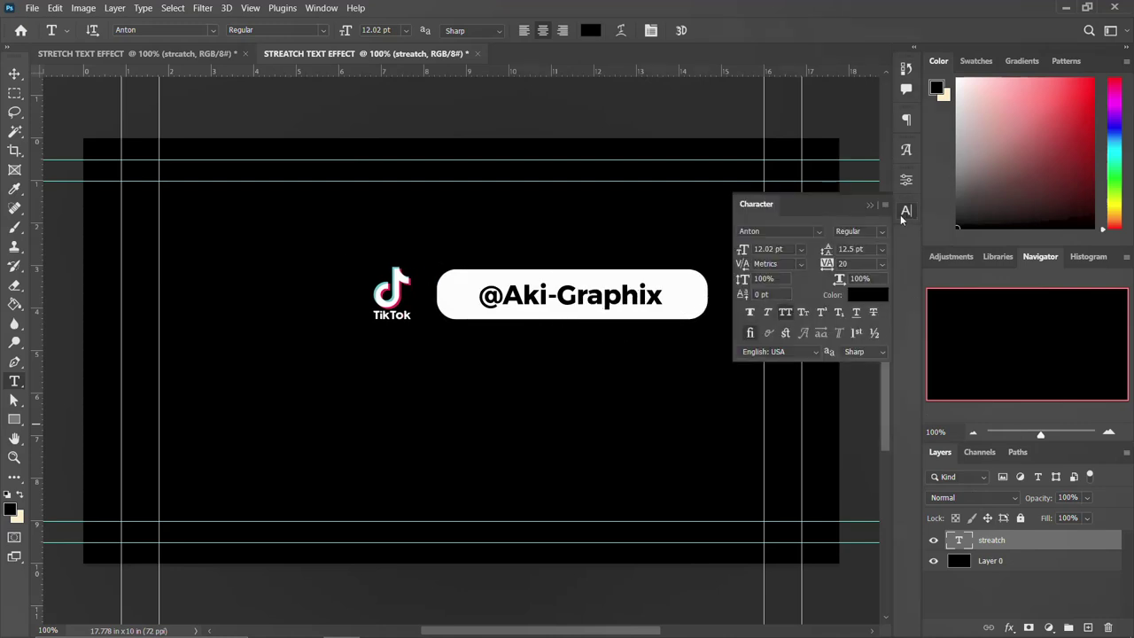
click(866, 296)
text(ffffff)
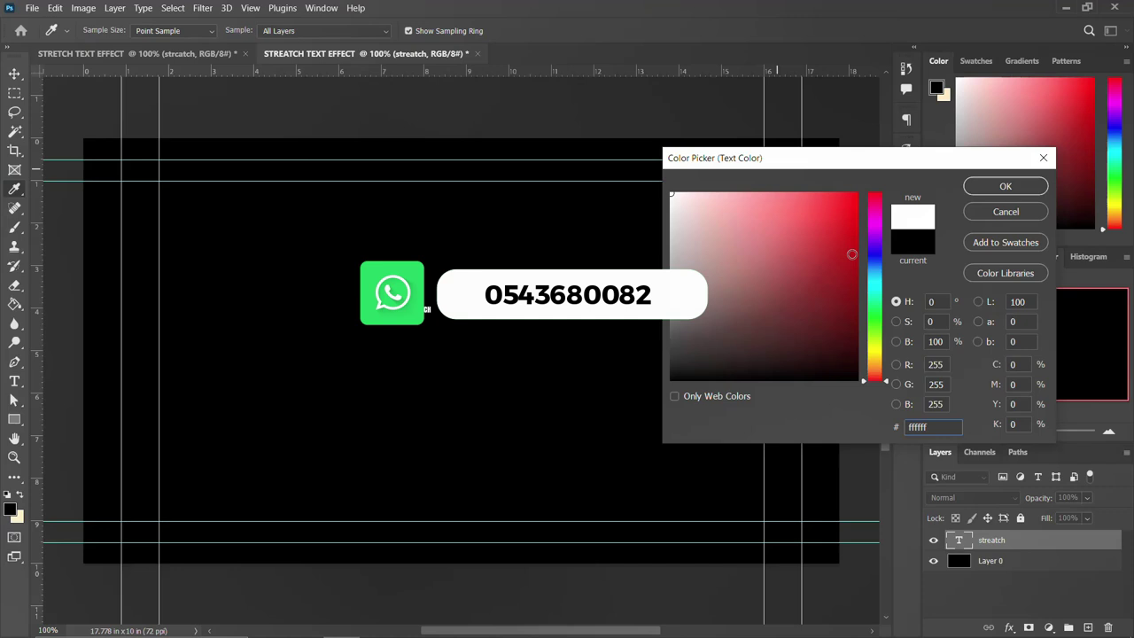
drag(877, 380, 875, 371)
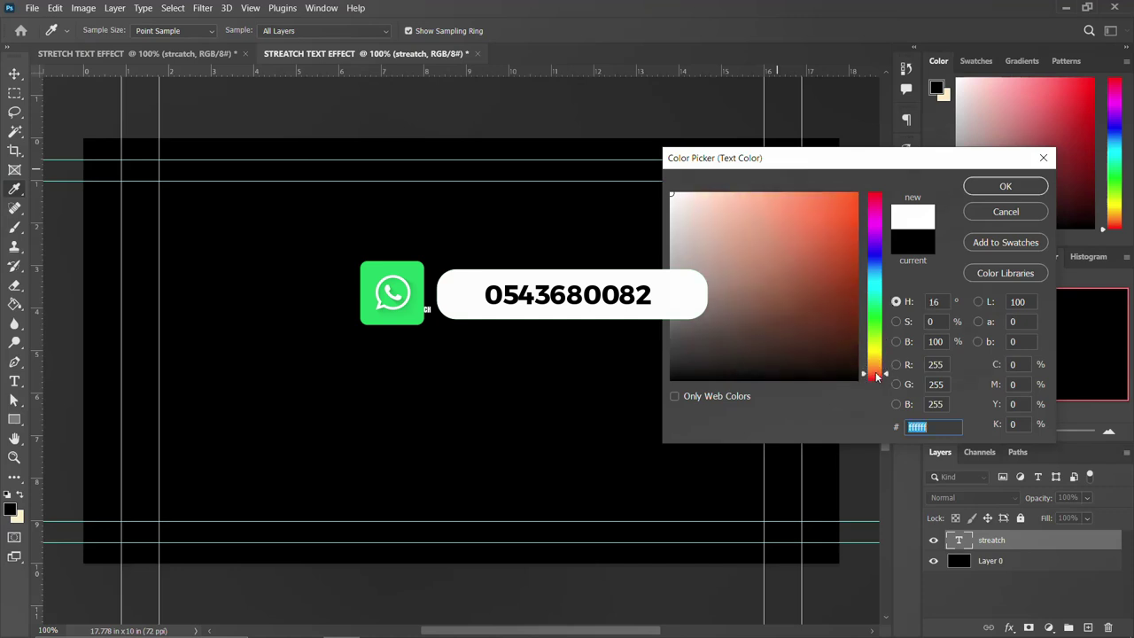
text(ff5a00)
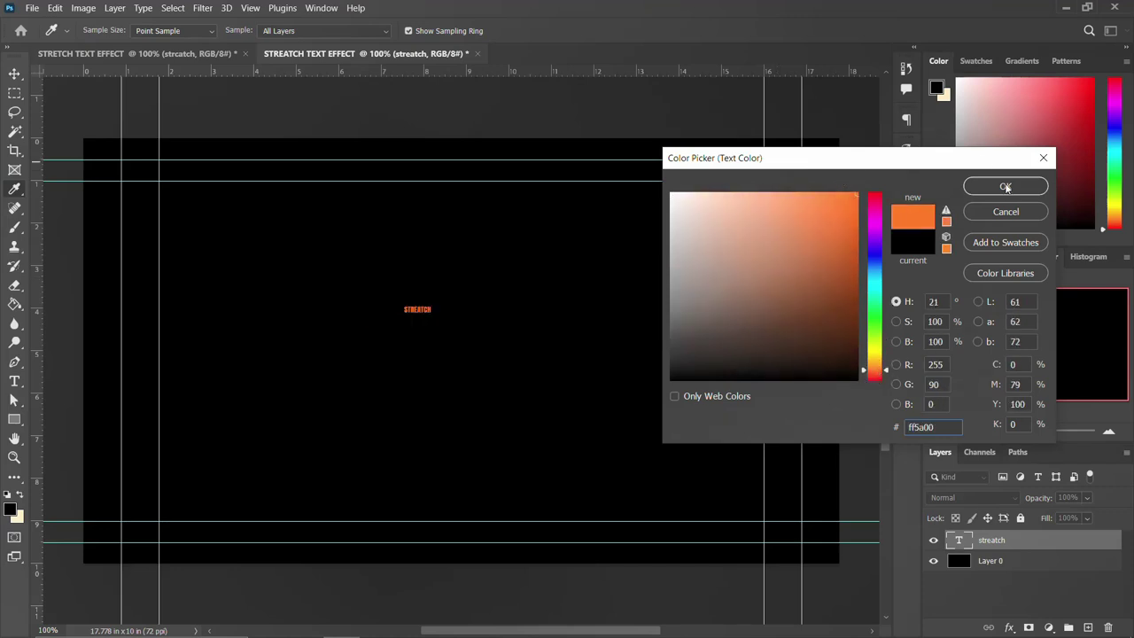
click(1006, 187)
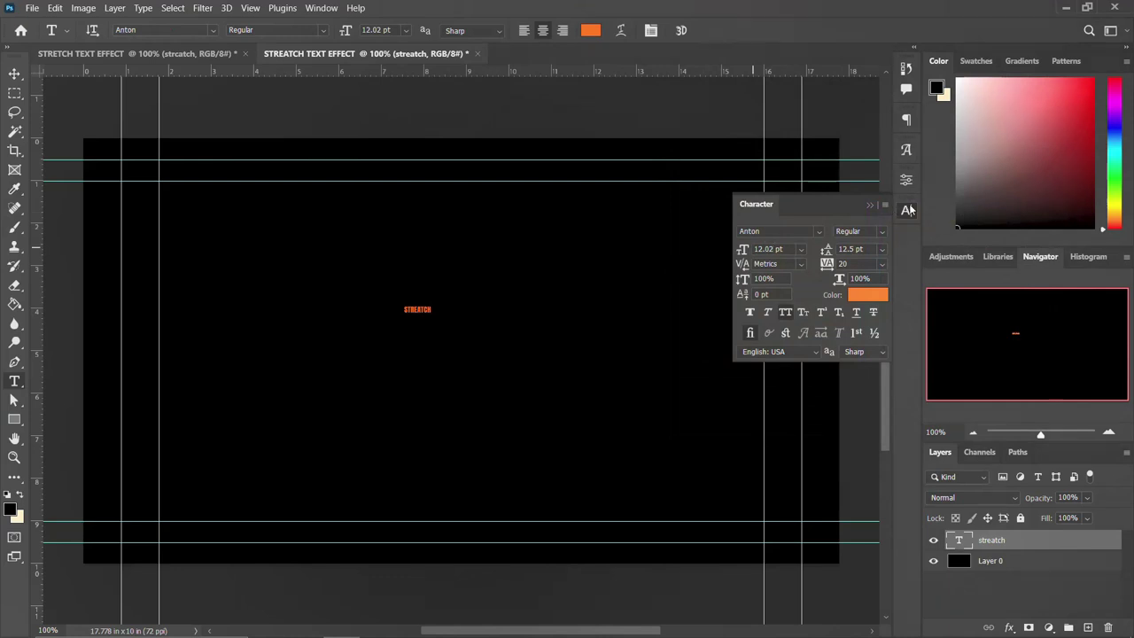
click(904, 212)
key(ctrl+t)
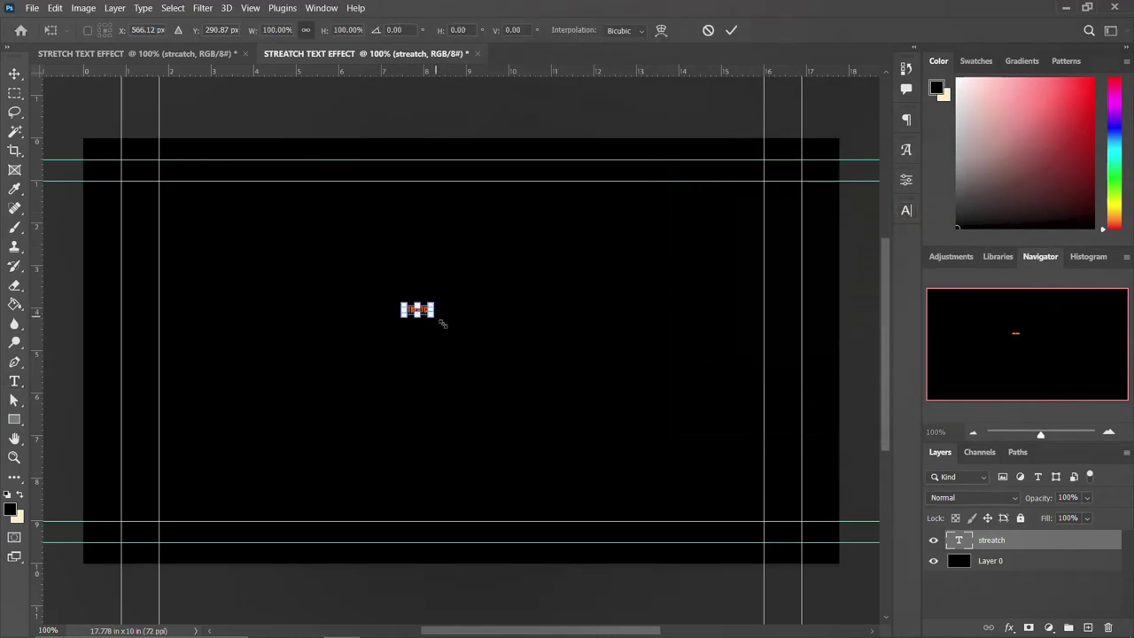
Scale the STREATCH text up to a large size and move it toward the centre.
drag(442, 324, 586, 431)
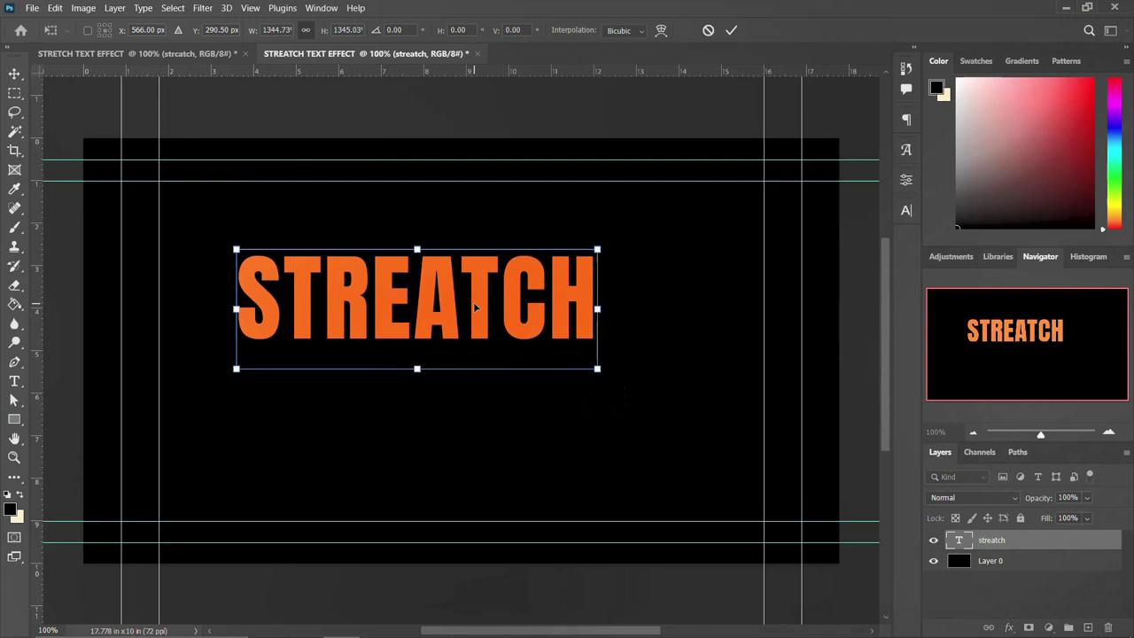
drag(475, 307, 517, 344)
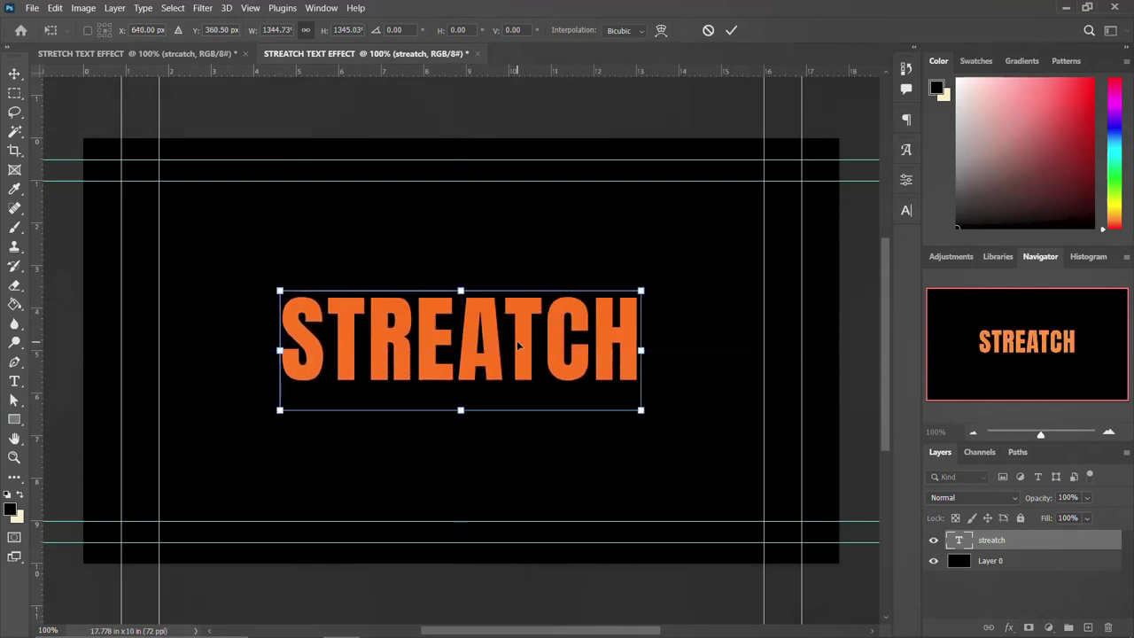
key(Return)
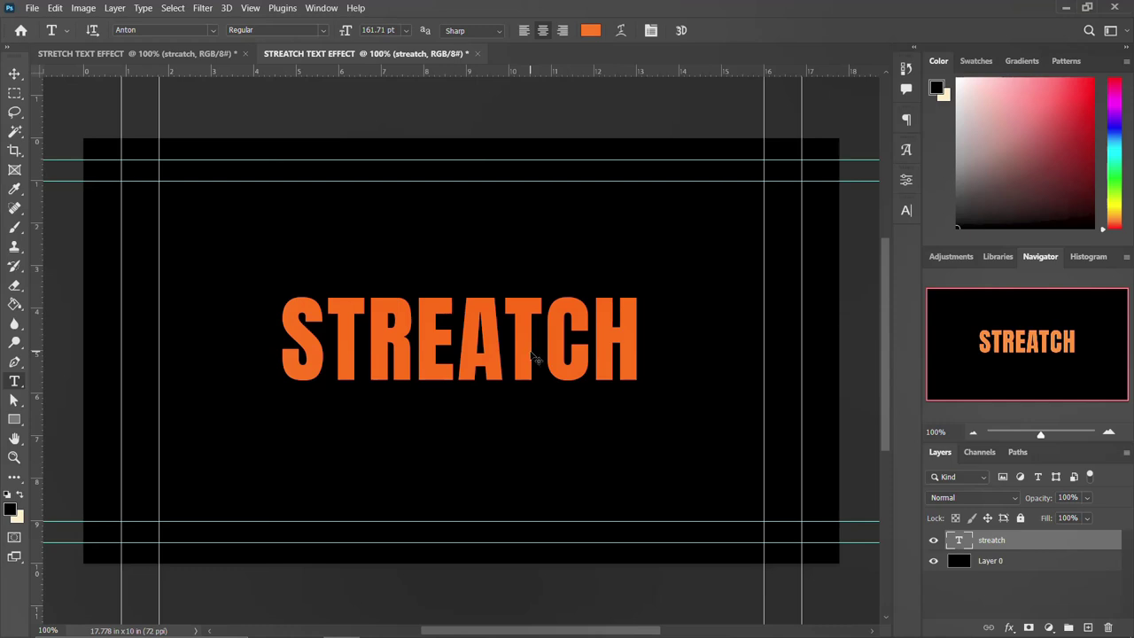
Centre the text horizontally and vertically on the canvas and convert its layer to a shape.
key(ctrl+a)
key(v)
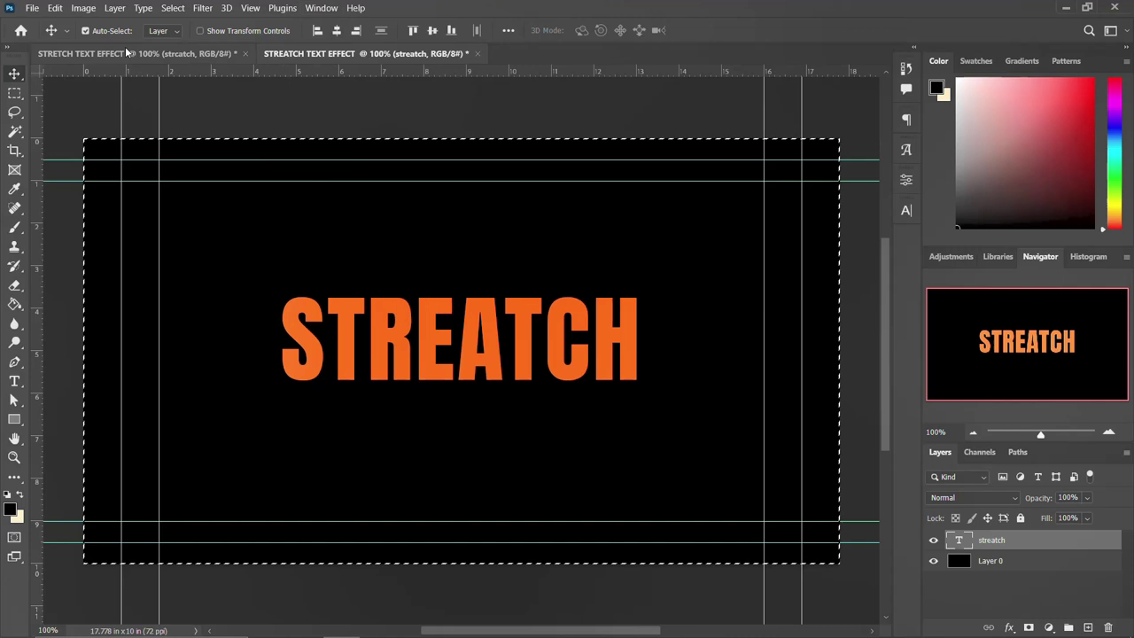
click(337, 30)
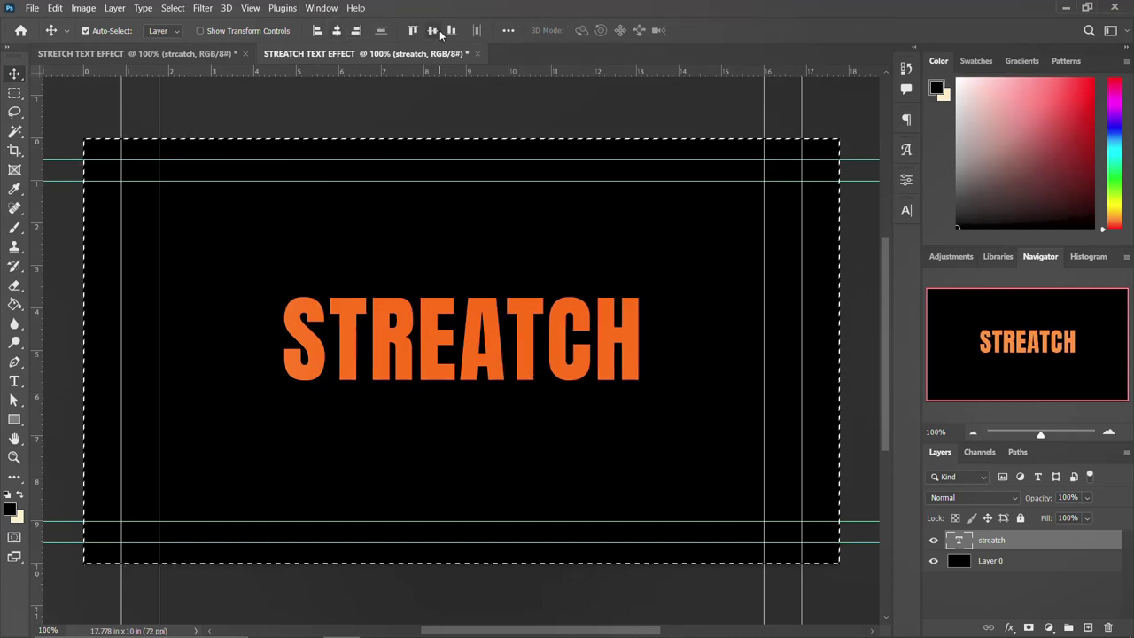
click(433, 30)
key(ctrl+d)
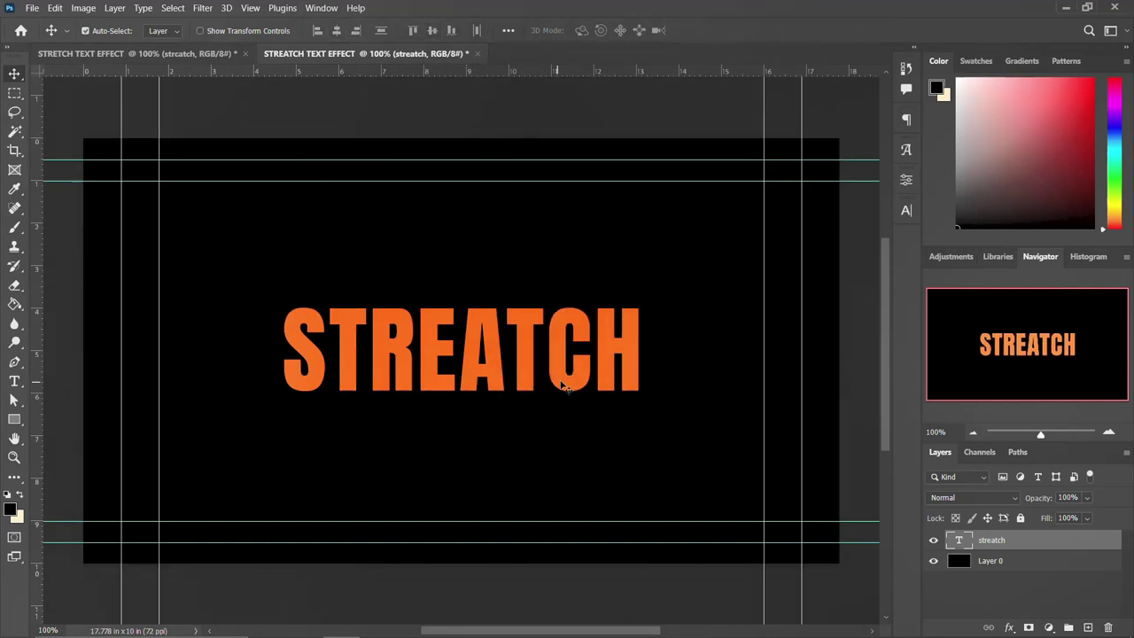
right_click(1085, 546)
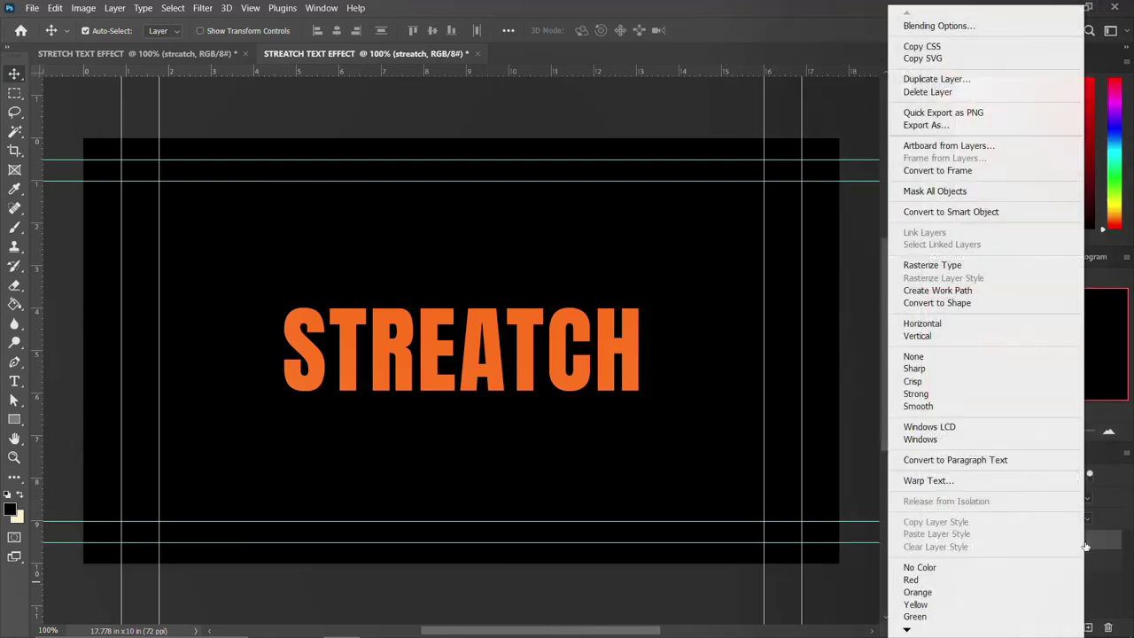
click(962, 304)
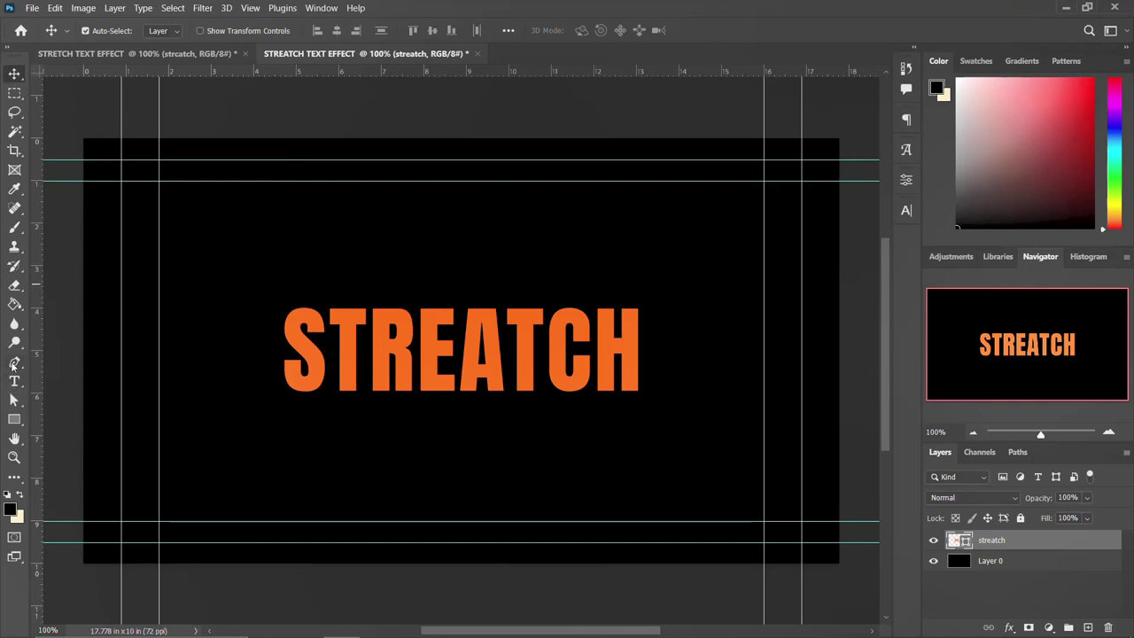
Select the letters' bottom anchor points and nudge them down three times to about 221.5 px tall.
click(14, 401)
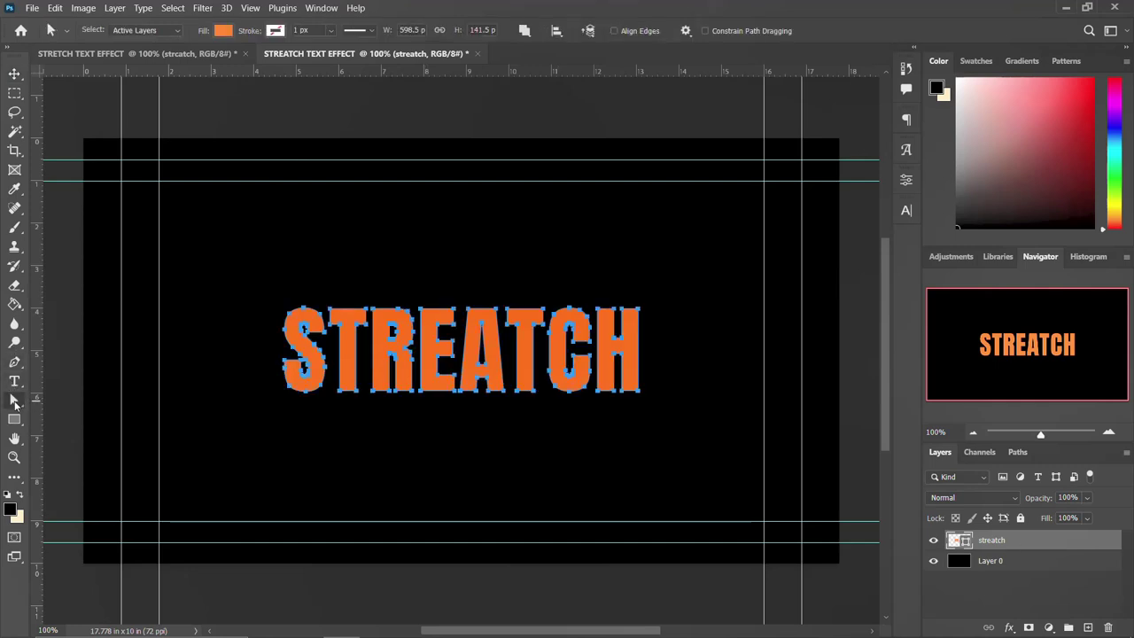
right_click(15, 400)
click(76, 414)
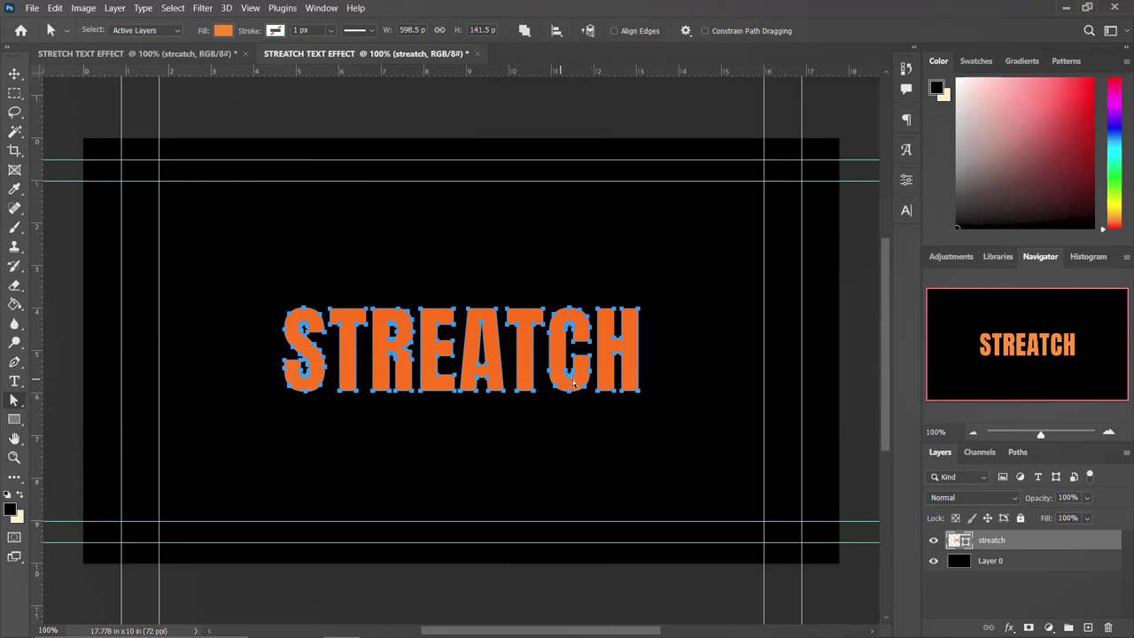
drag(687, 403, 258, 370)
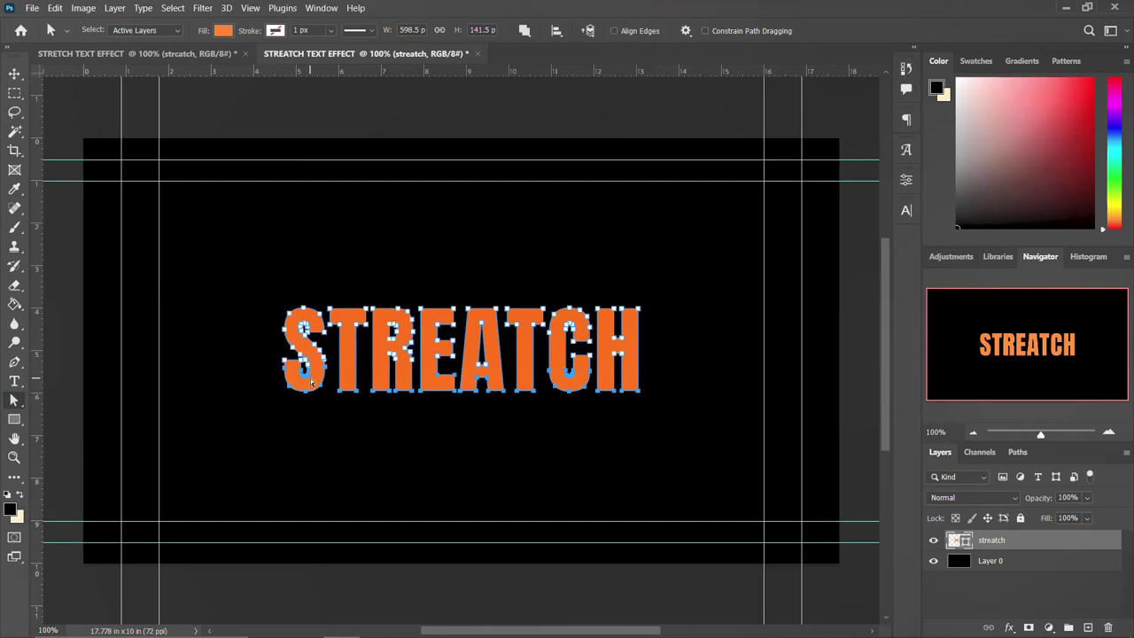
key(shift+Down)
key(shift+Down)
key(shift+Down)
key(shift+Down)
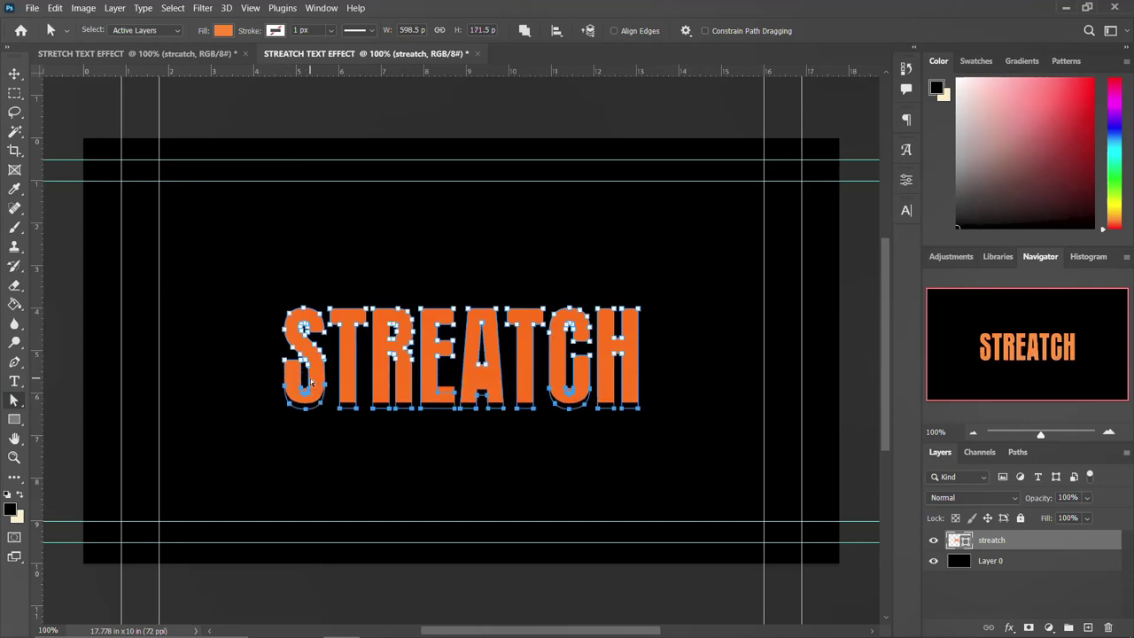
key(shift+Down)
key(shift+Down)
key(shift+Down)
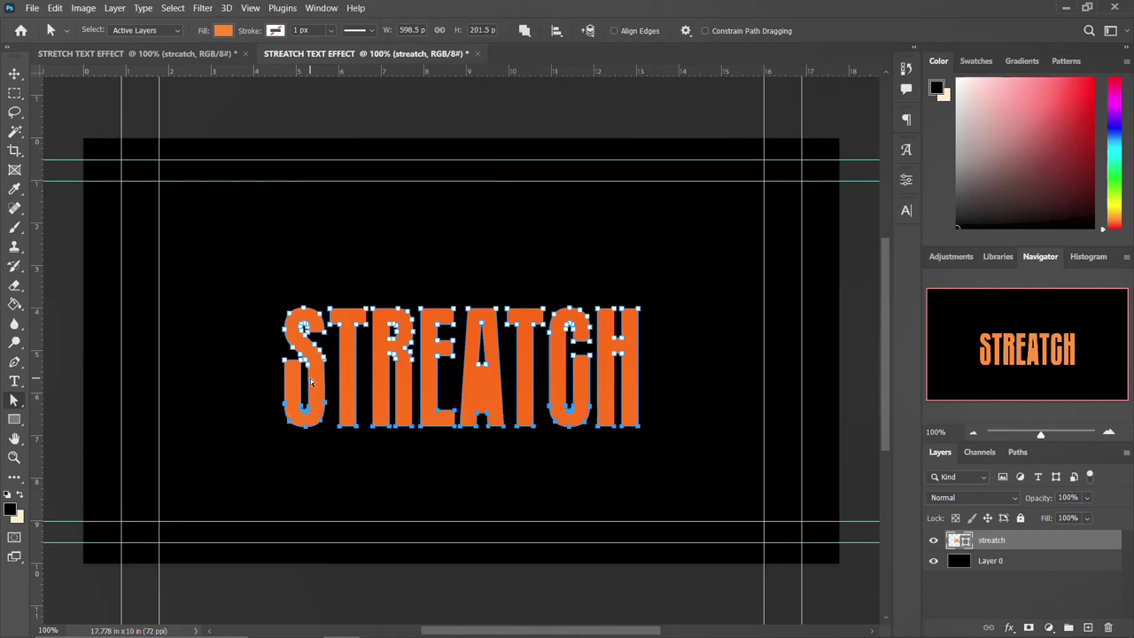
key(shift+Down)
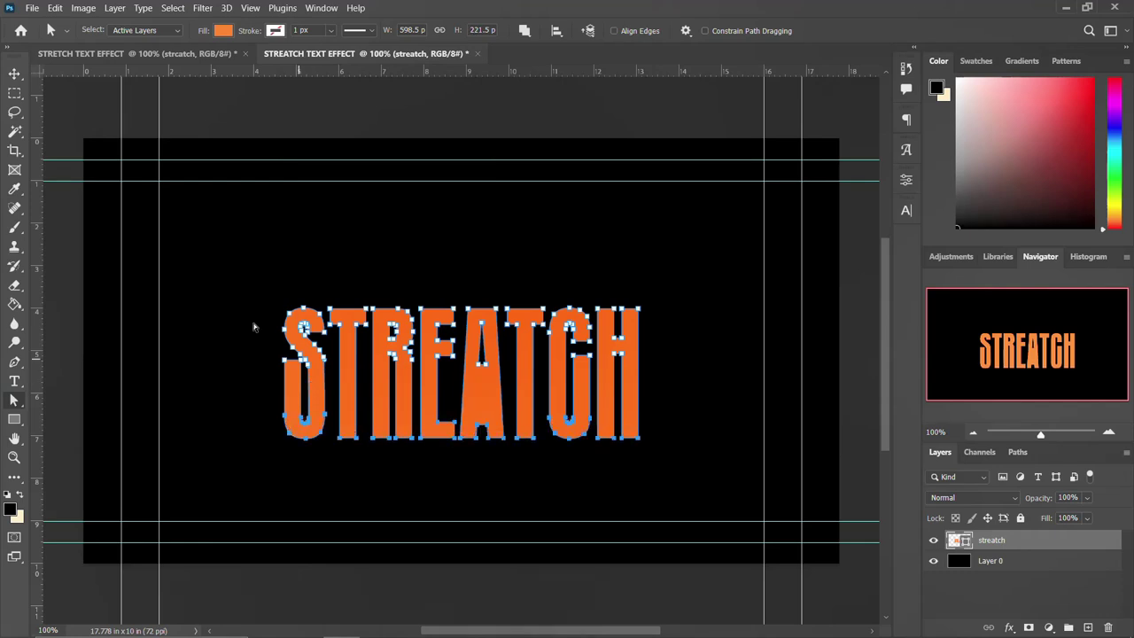
click(16, 74)
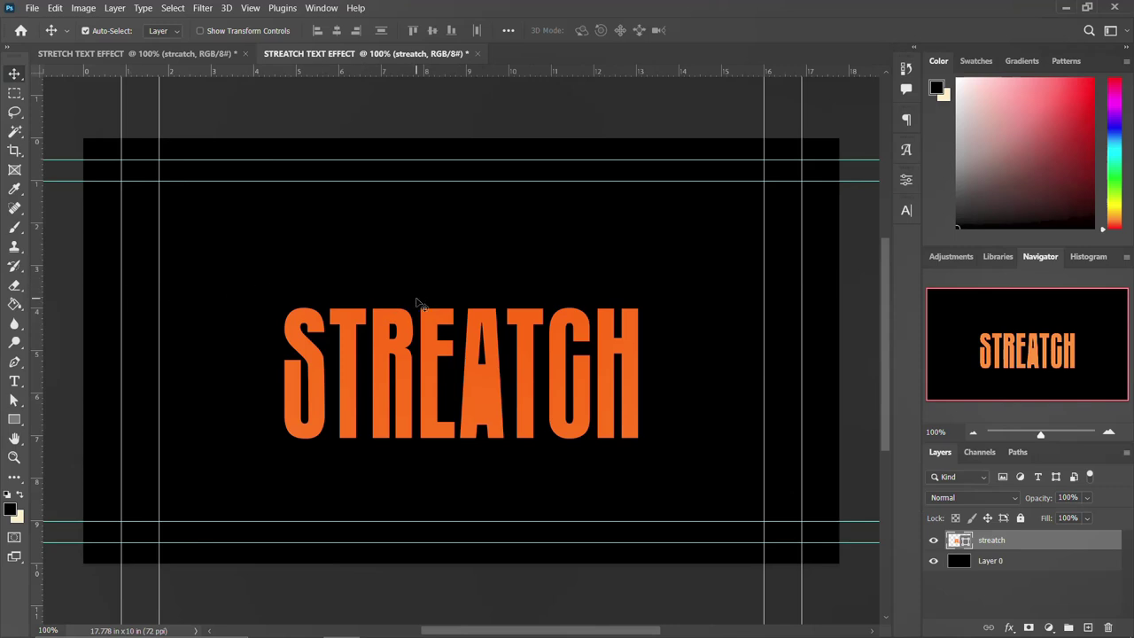
Undo an accidental background move, then try raising the E's top anchor points and revert it.
drag(421, 304, 434, 317)
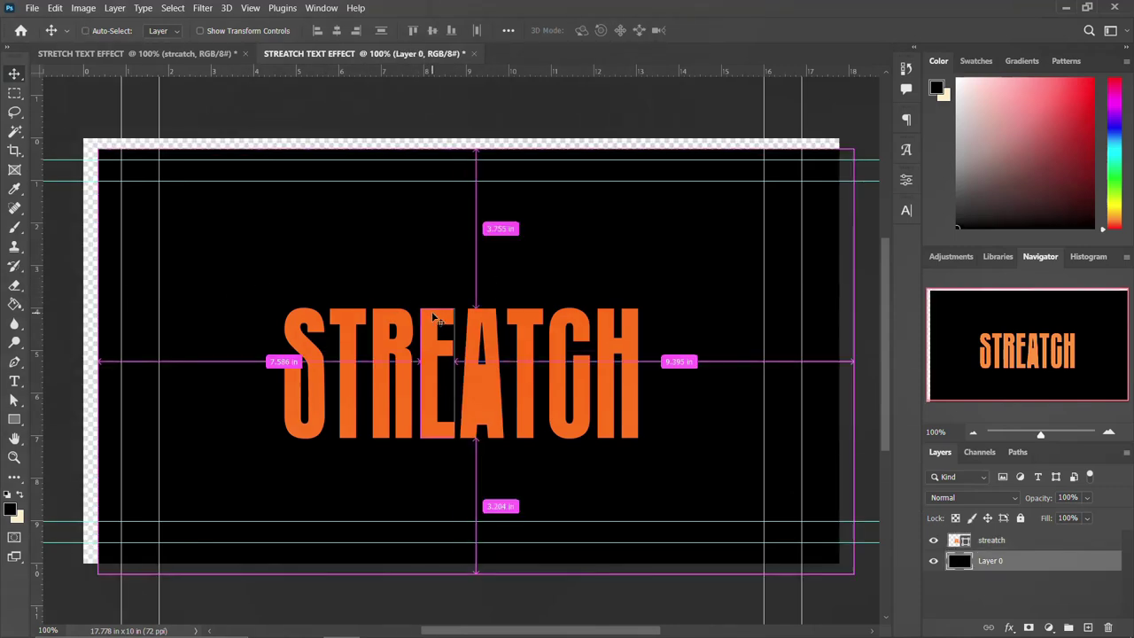
key(ctrl+z)
click(1063, 542)
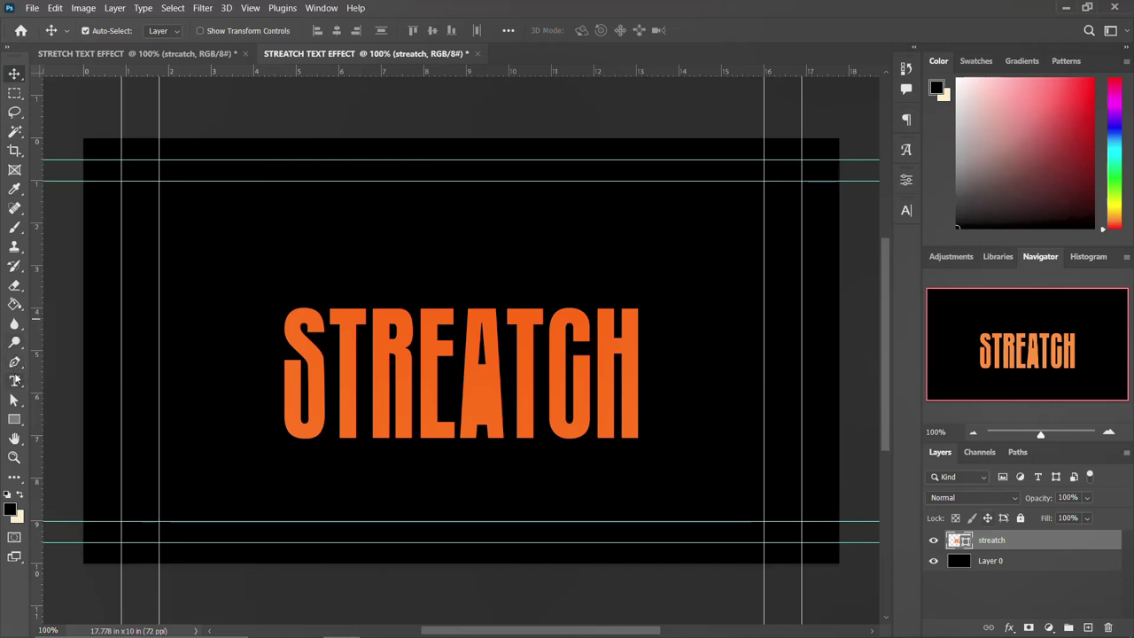
key(a)
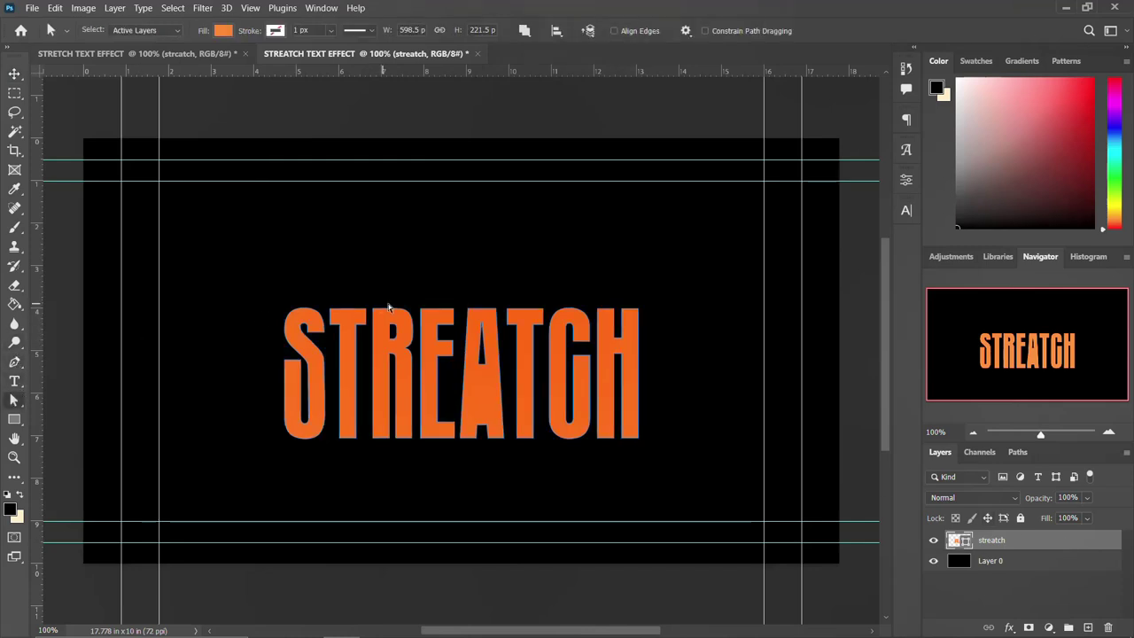
drag(413, 298, 456, 327)
click(426, 303)
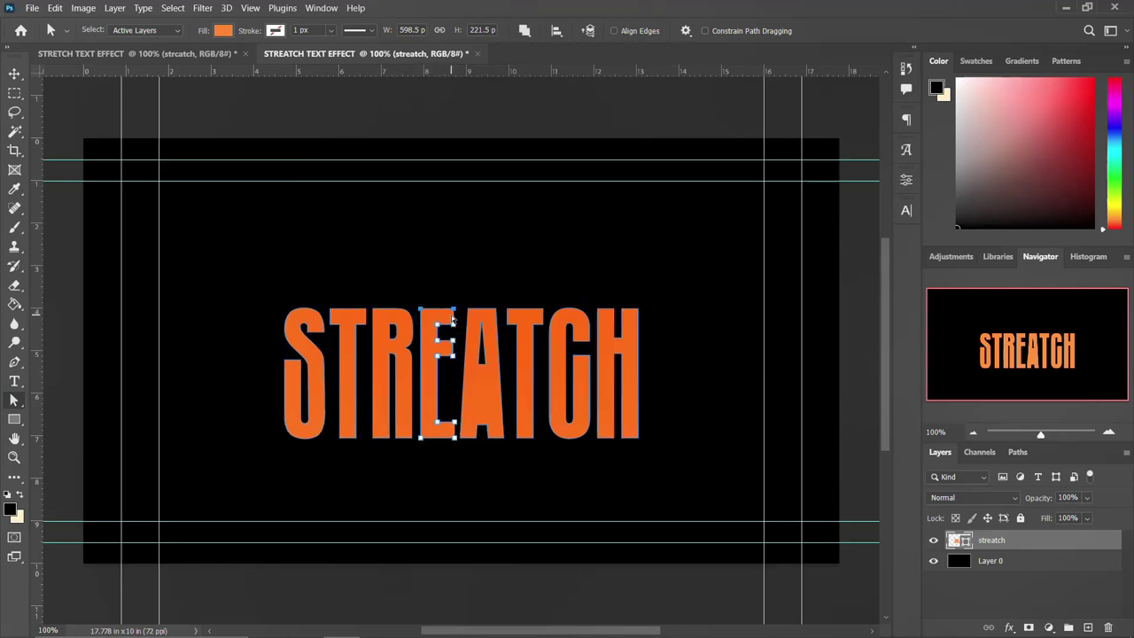
key(Up)
key(Up)
key(Up)
key(Up)
key(Up)
key(Up)
key(Up)
key(Up)
key(Up)
key(Up)
key(Up)
key(Up)
key(Up)
key(Up)
key(Up)
key(Up)
key(Up)
key(Up)
key(Up)
key(Up)
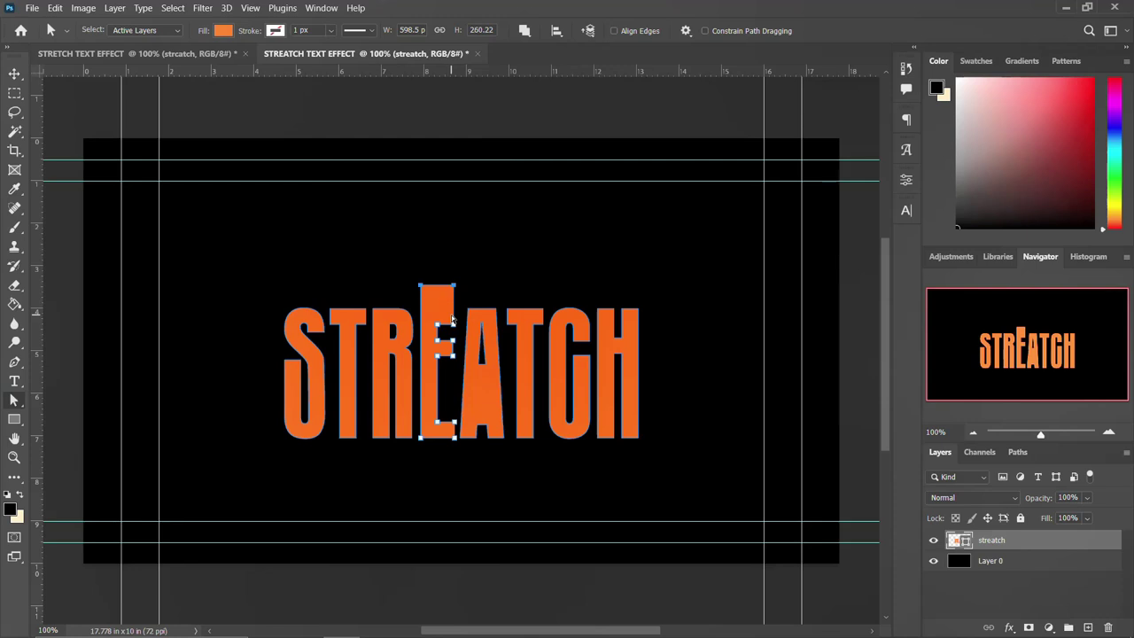
key(Up)
key(Up)
key(Up)
key(Up)
key(Up)
key(Up)
key(Up)
key(Up)
key(Up)
key(Up)
key(ctrl+z)
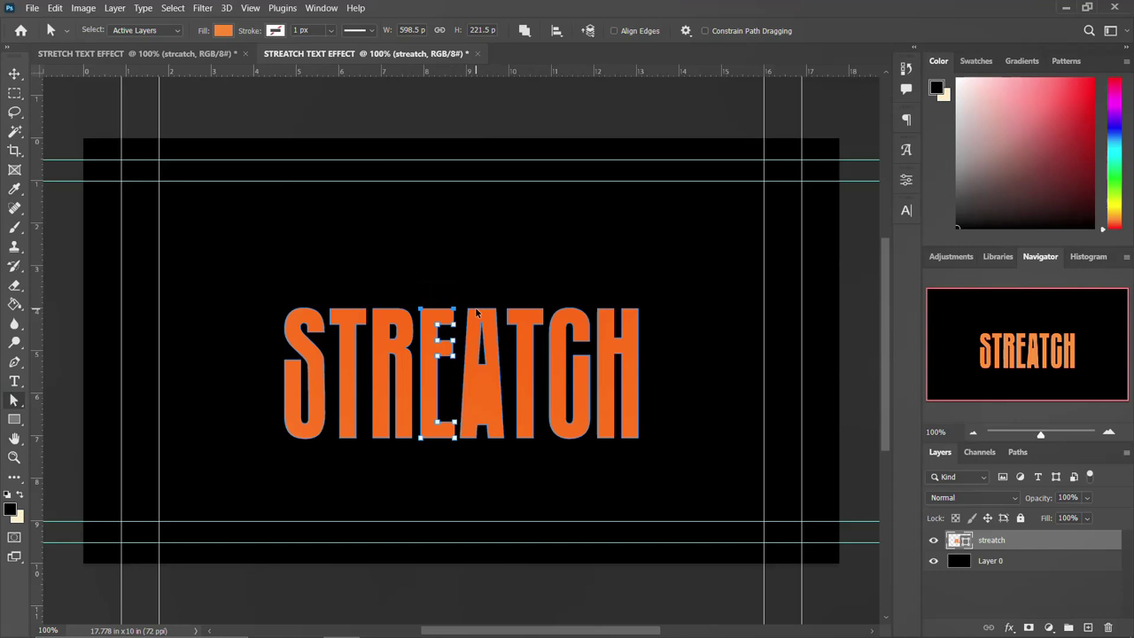
click(476, 312)
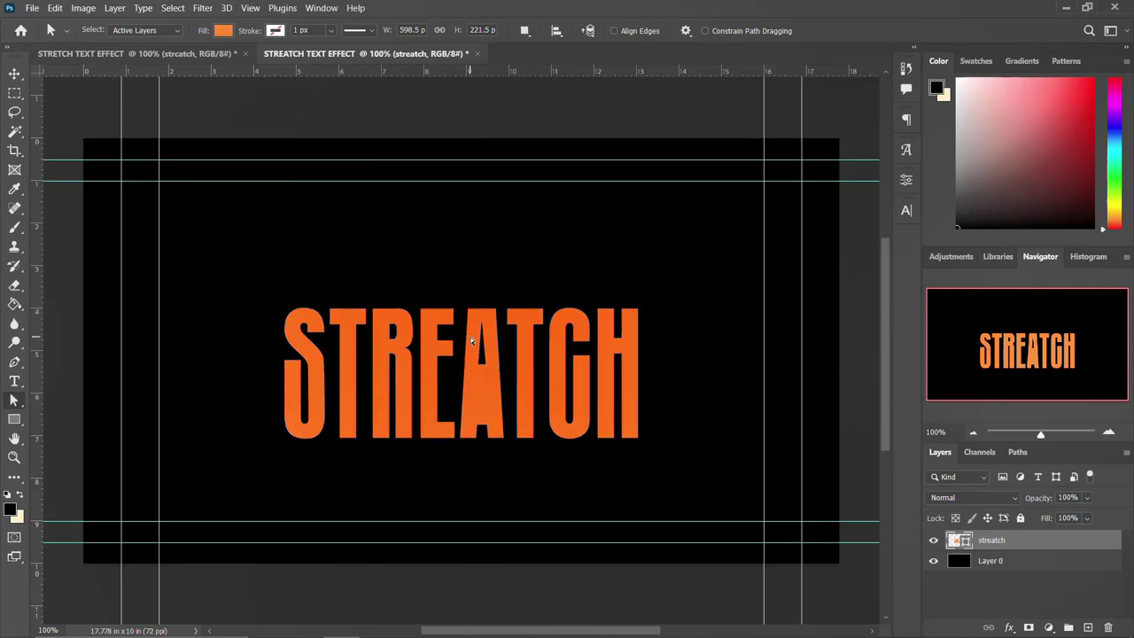
Re-centre the stretched STREATCH word vertically on the black canvas using Align Vertical Centers.
key(v)
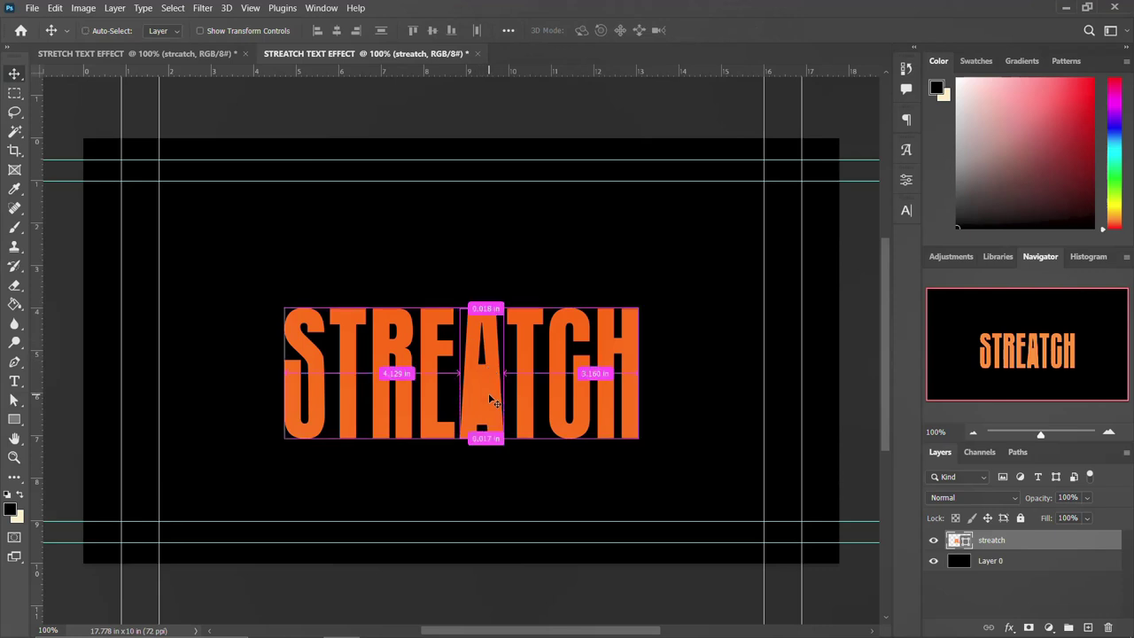
key(ctrl+a)
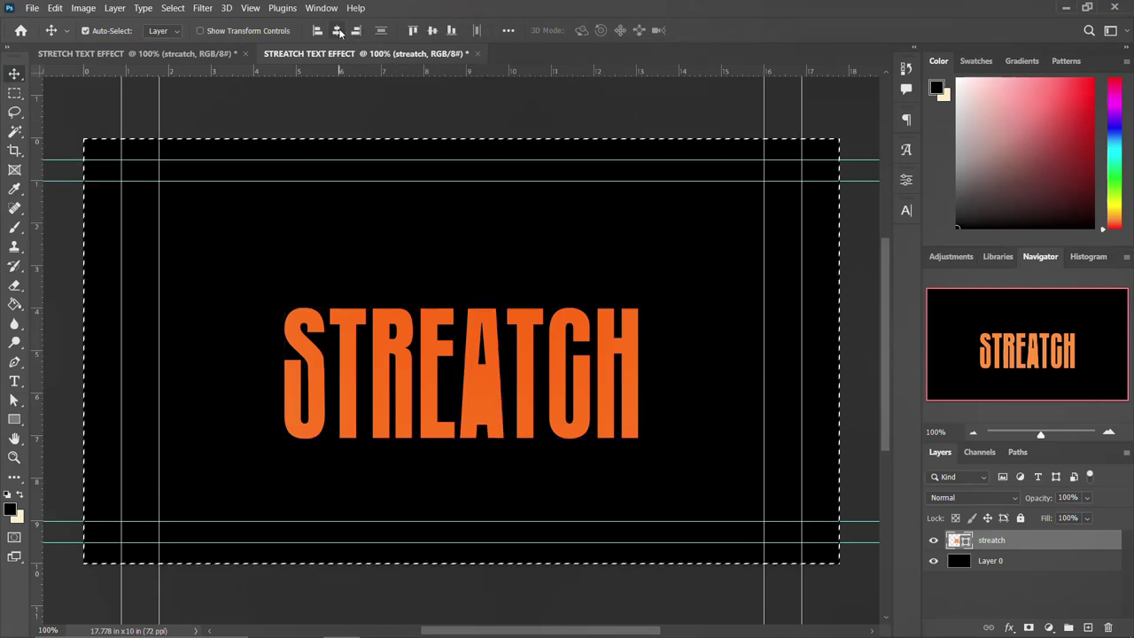
click(432, 31)
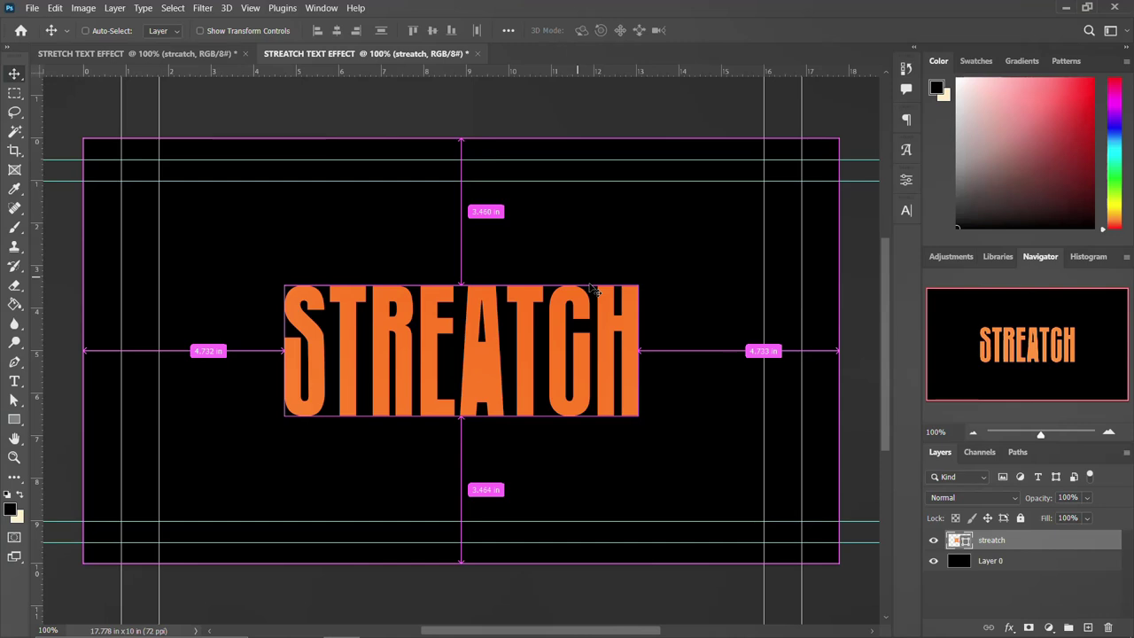
key(ctrl+d)
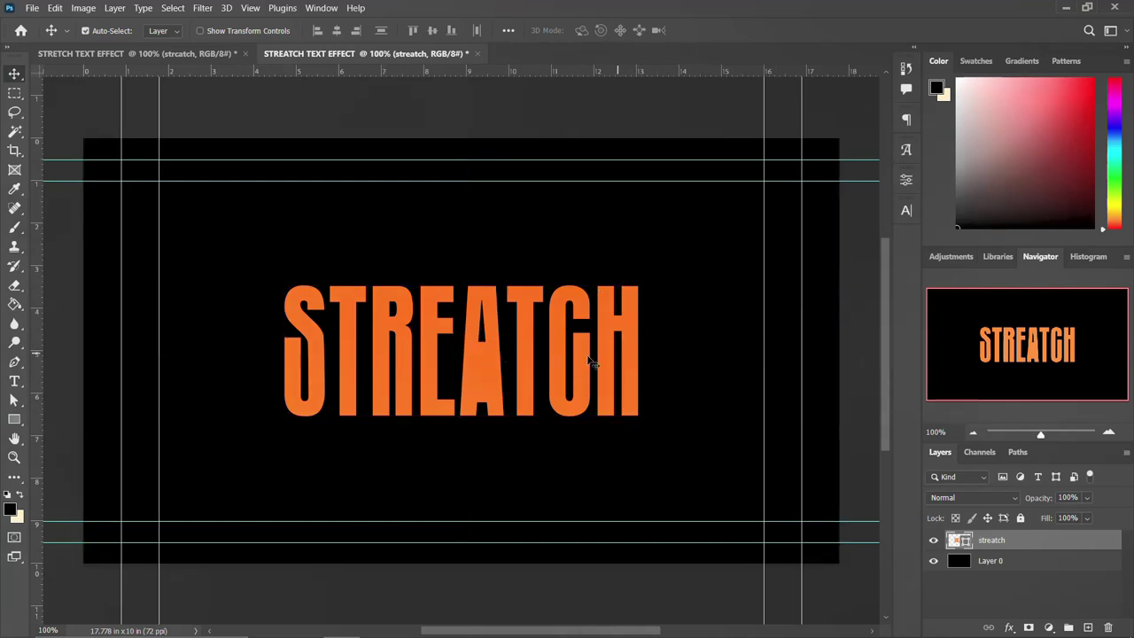
Hide the STREATCH layer and add a new text layer coloured white (#ffffff).
click(933, 540)
key(t)
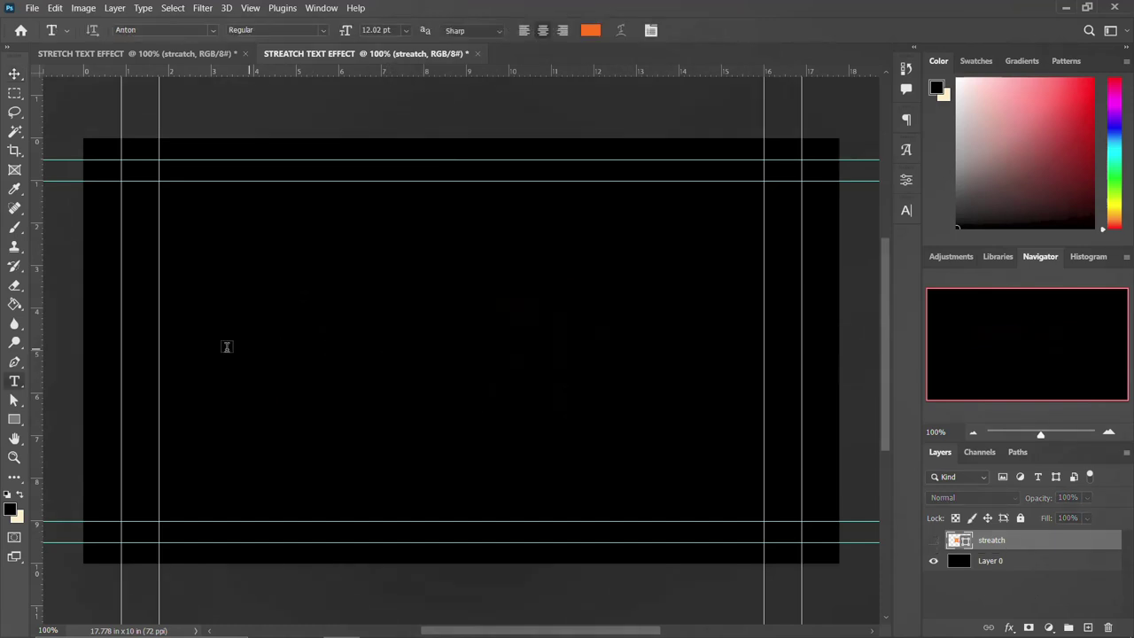
click(379, 319)
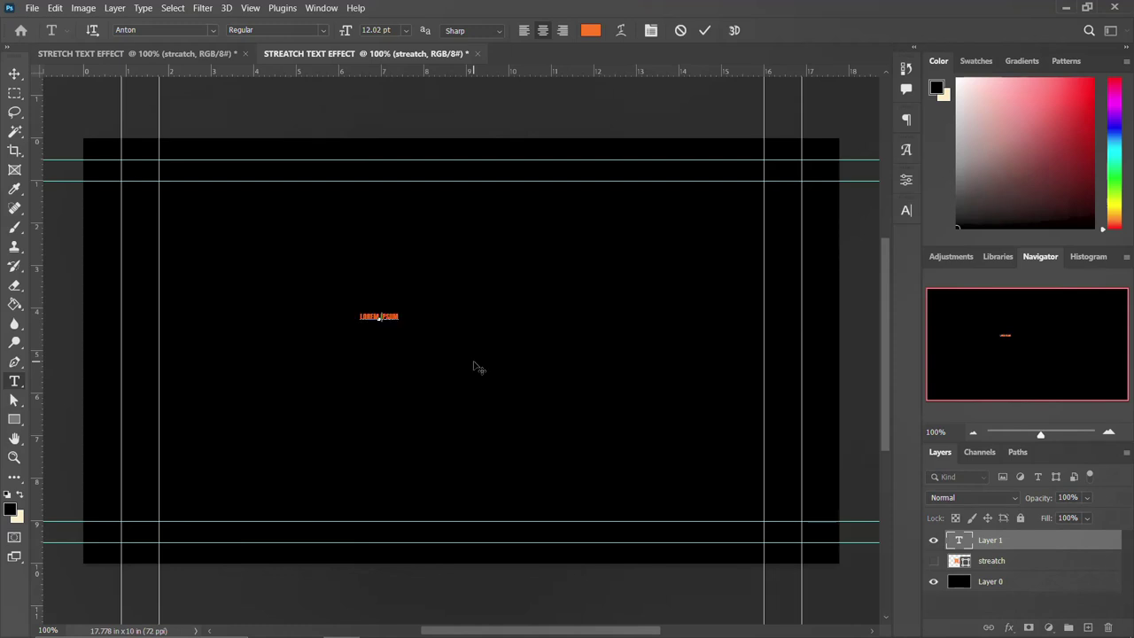
text(S)
key(ctrl+Return)
click(905, 210)
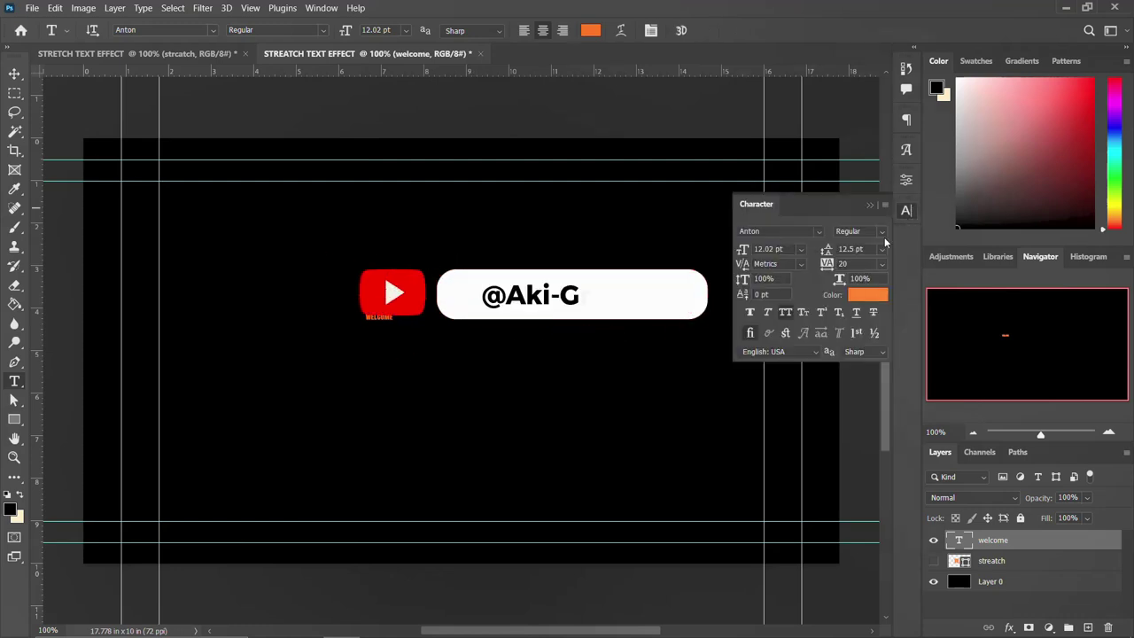
click(868, 296)
text(ffffff)
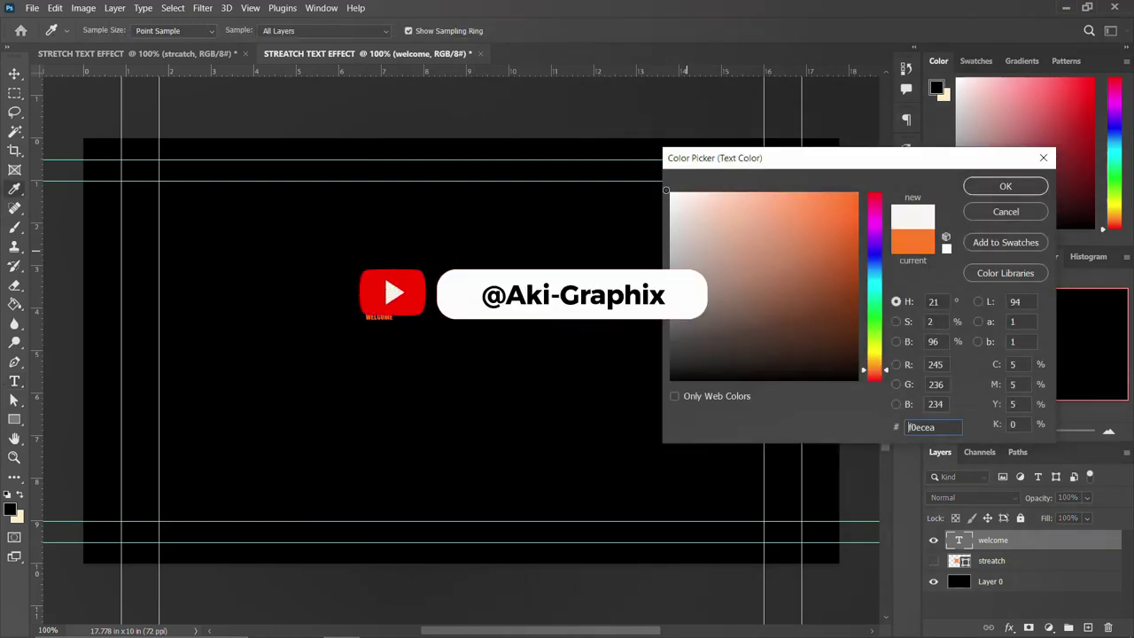
click(974, 186)
Enlarge the WELCOME text with Free Transform and centre it on the canvas.
key(ctrl+t)
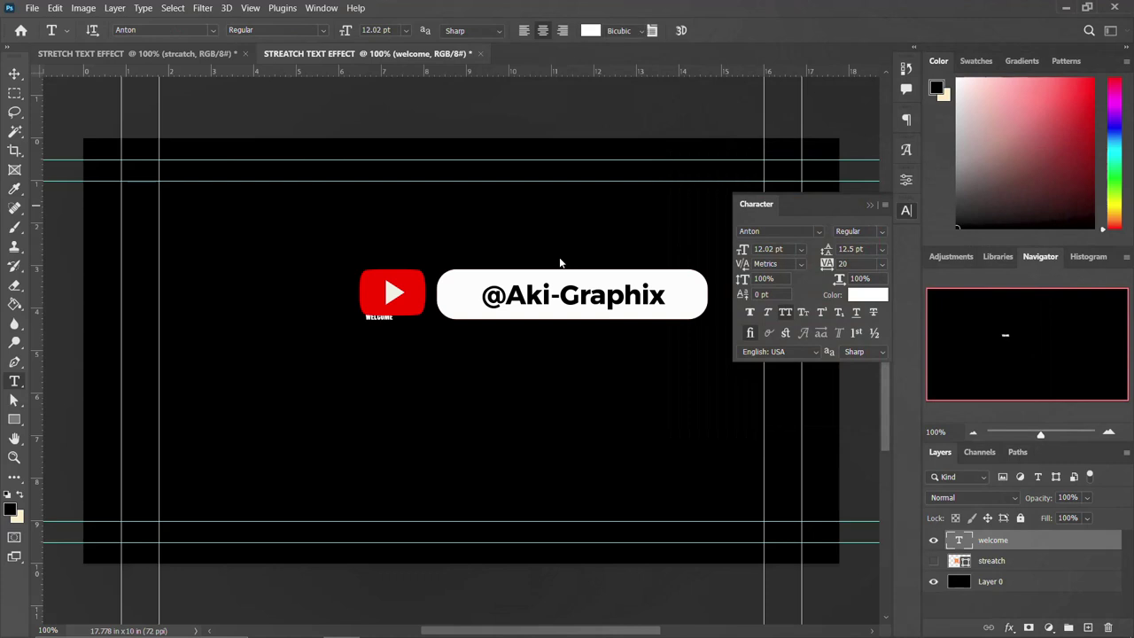
drag(405, 329, 573, 431)
drag(467, 303, 591, 365)
key(Return)
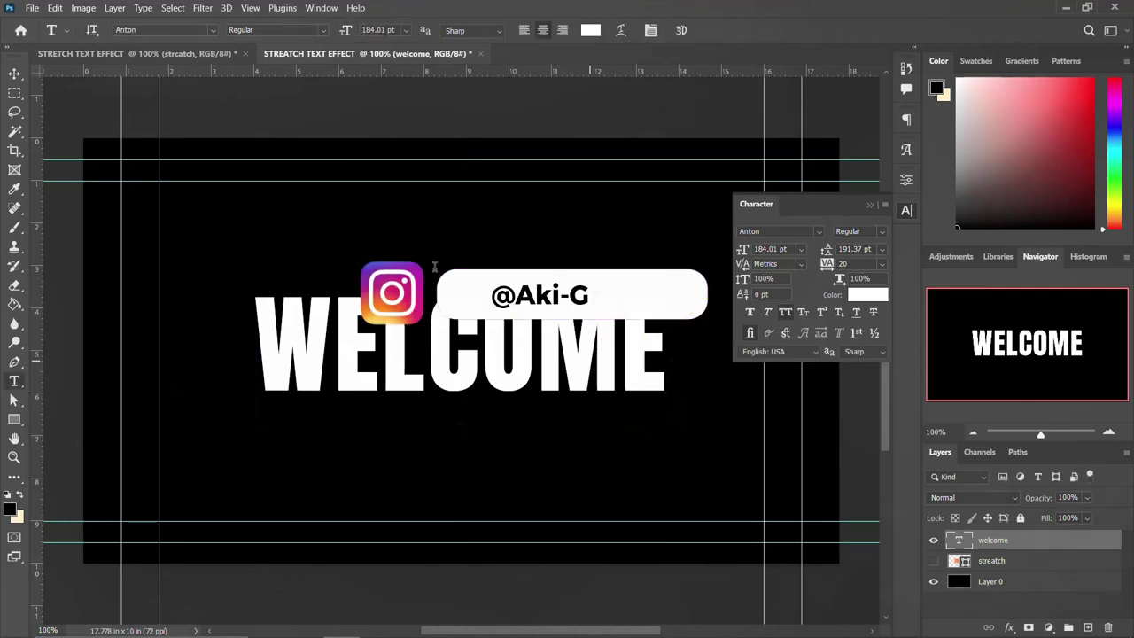
key(ctrl+a)
key(v)
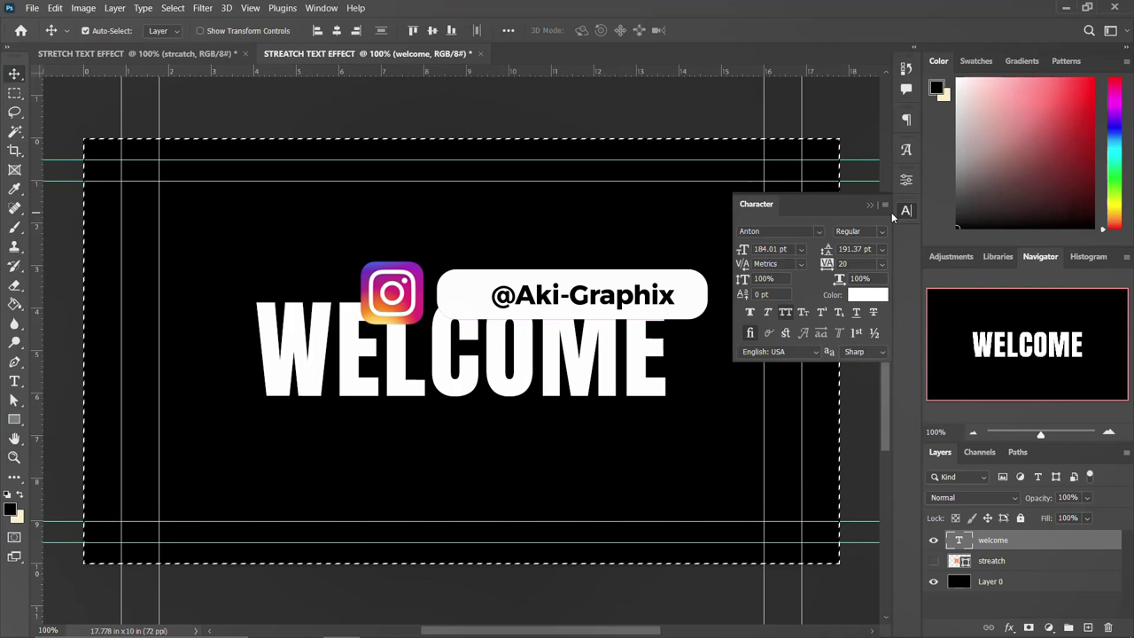
click(905, 210)
key(ctrl+d)
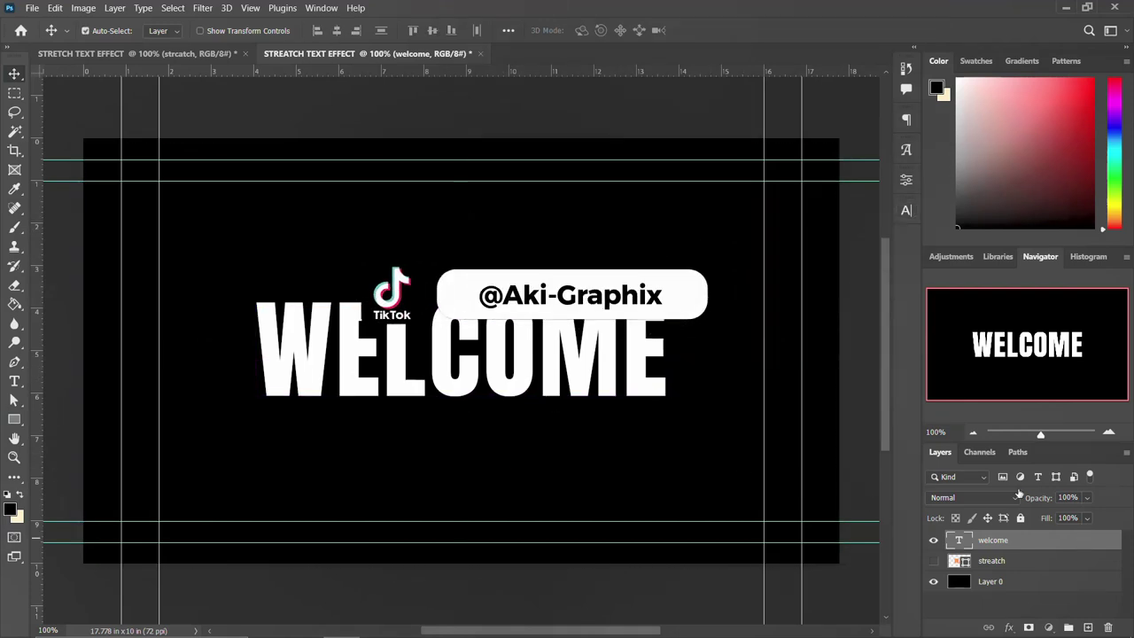
Convert WELCOME to a shape and push its bottom anchors down until the word is 211 px tall.
right_click(974, 541)
click(798, 305)
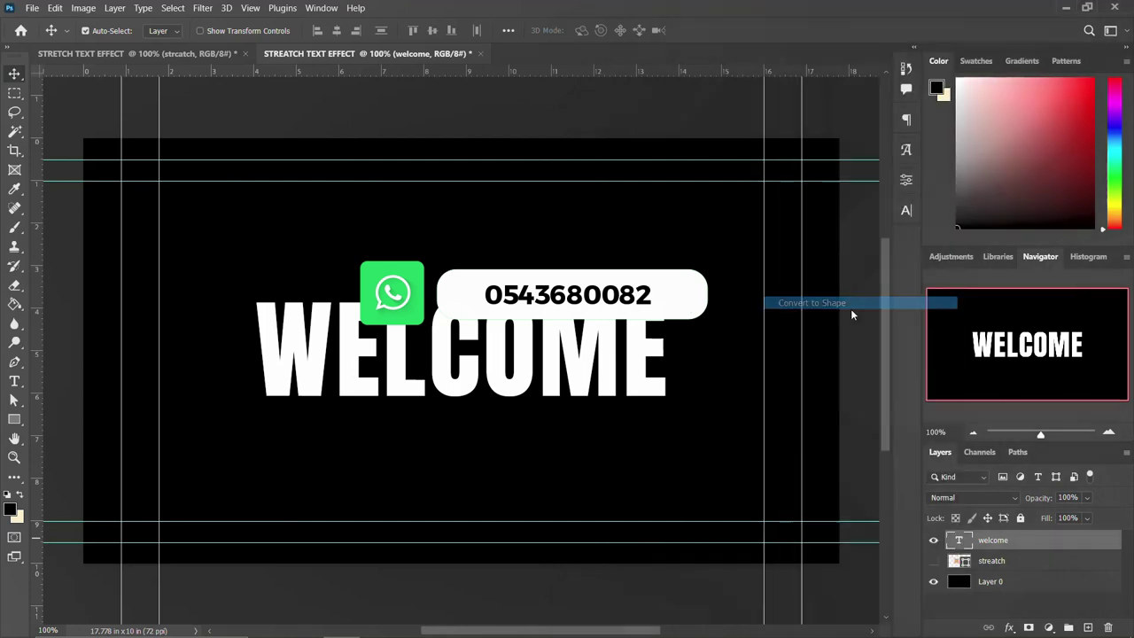
click(13, 398)
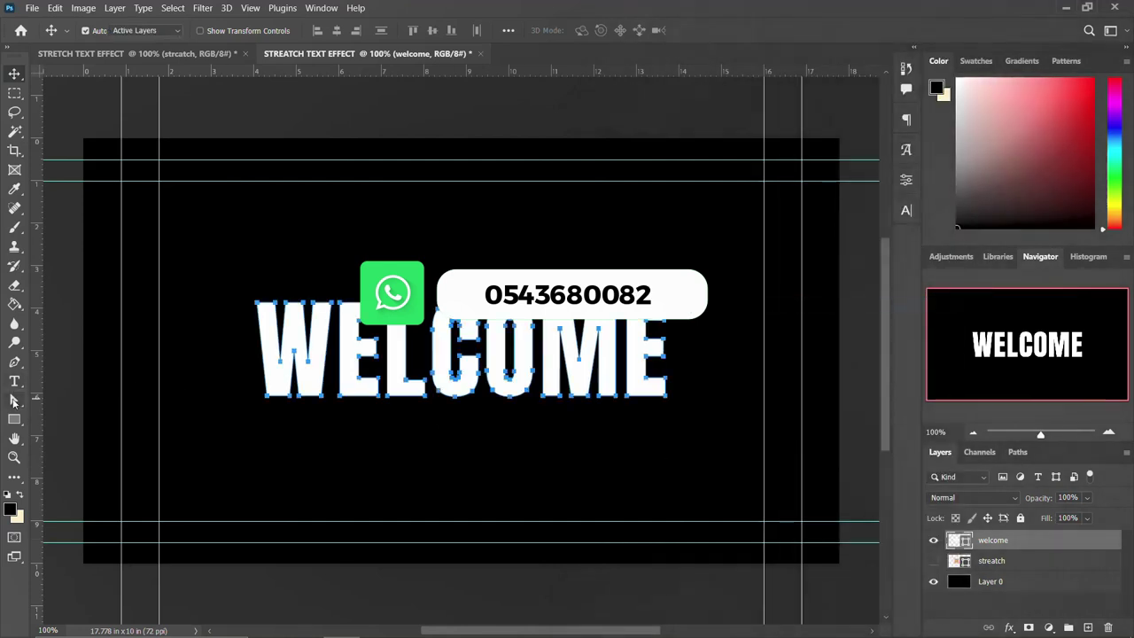
drag(689, 409, 240, 372)
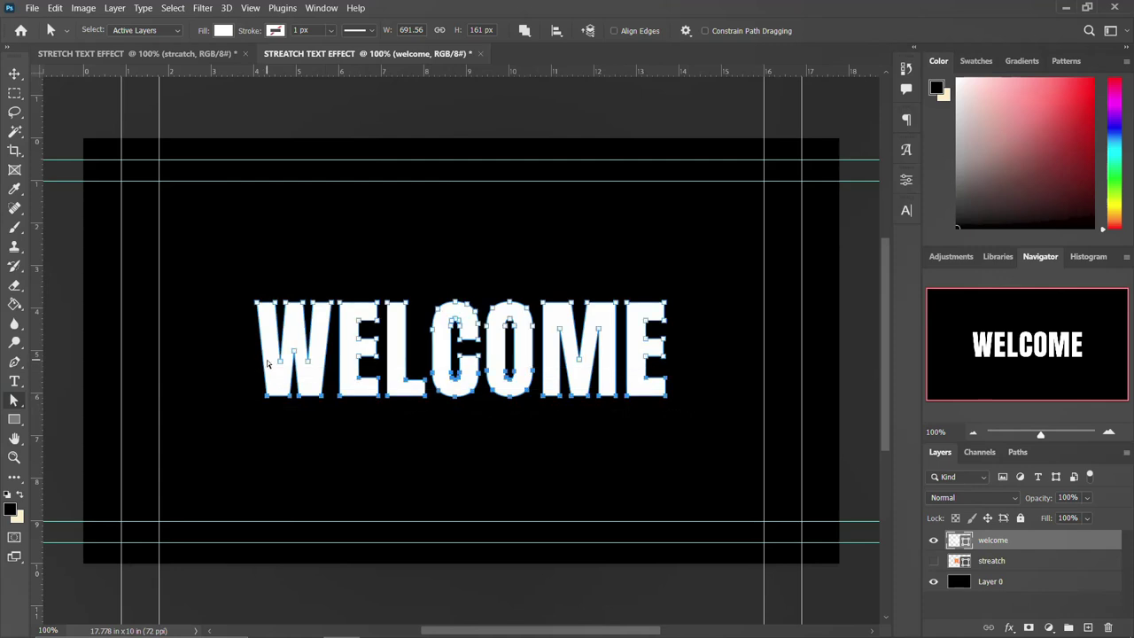
key(shift+Down)
key(shift+Down)
key(shift+Down)
key(shift+Down)
key(shift+Down)
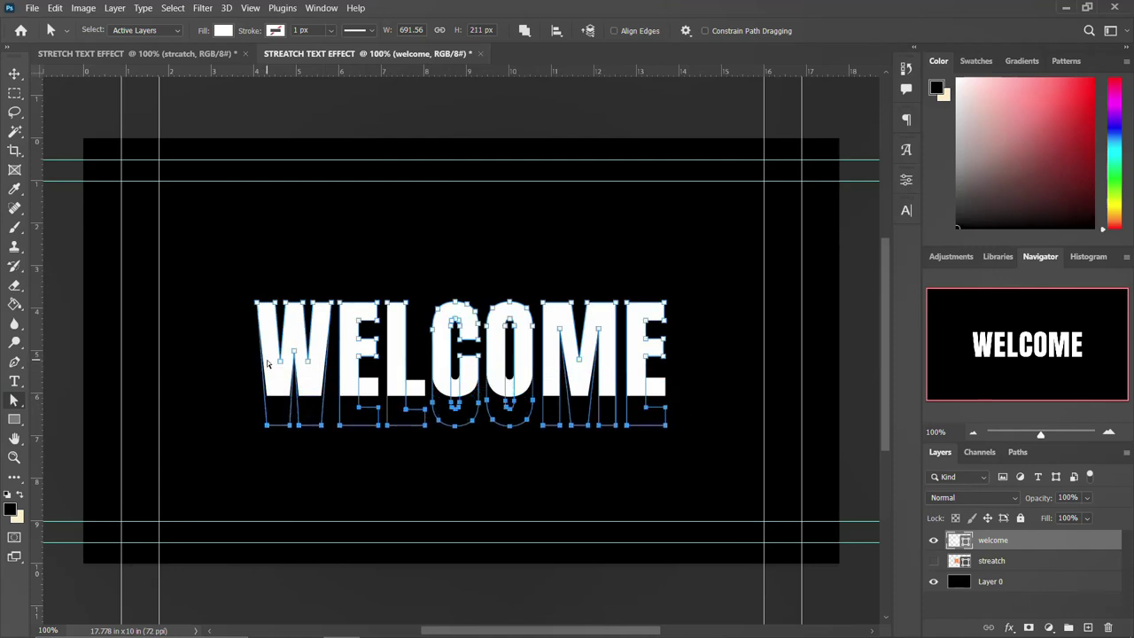
key(shift+Down)
key(shift+Down)
key(shift+Down)
key(shift+Down)
key(shift+Down)
key(shift+Down)
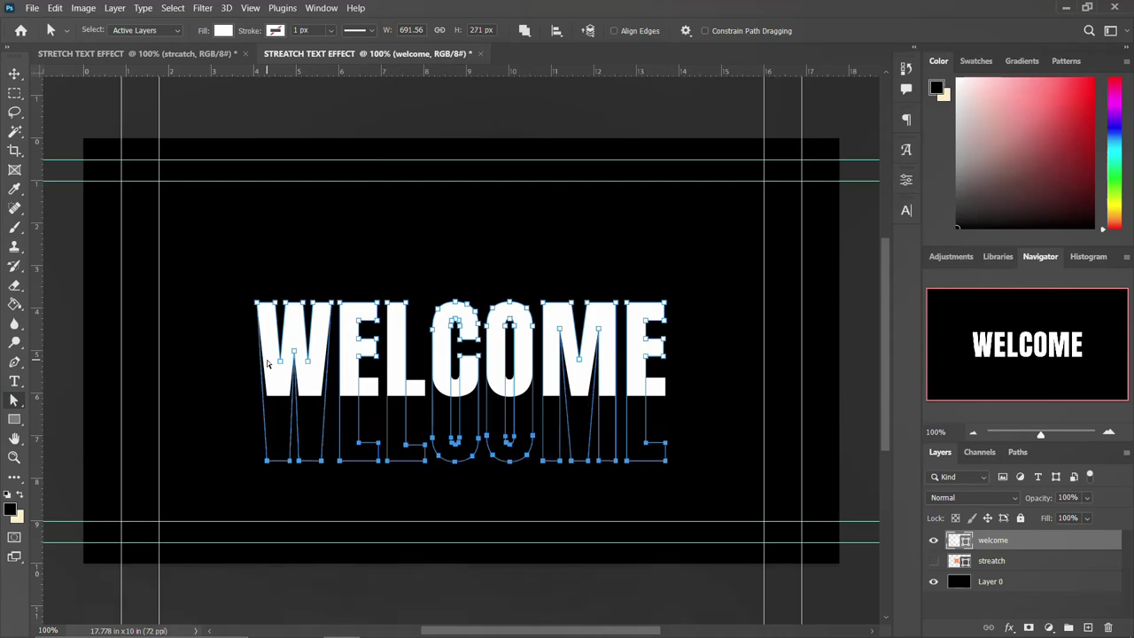
key(shift+Up)
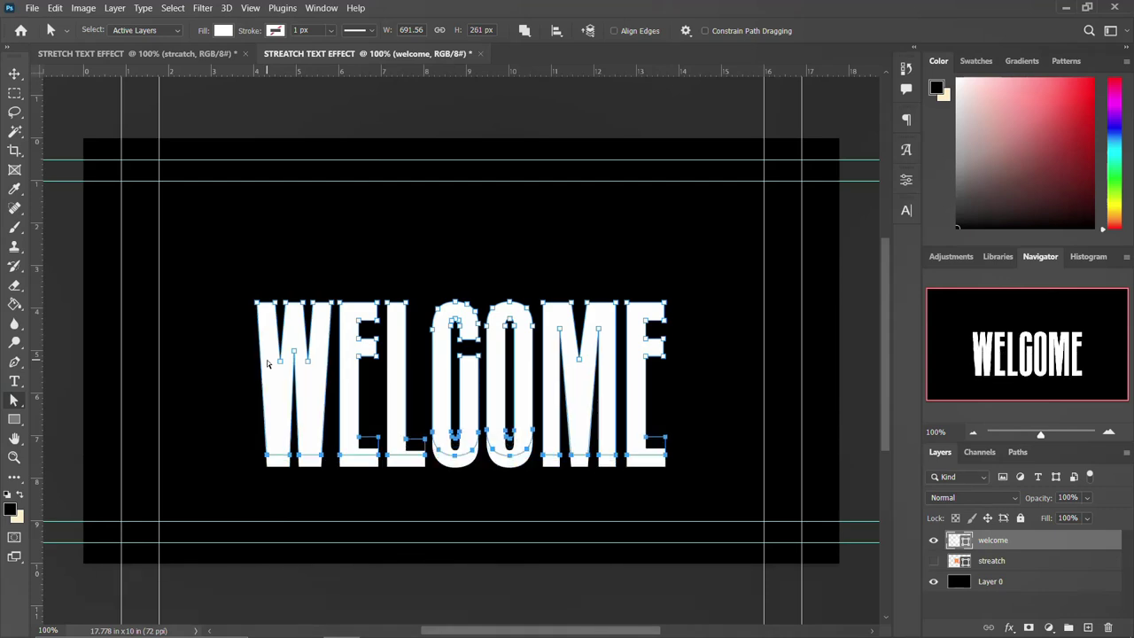
key(shift+Up)
key(shift+Up)
key(shift+Up)
key(shift+Up)
key(shift+Up)
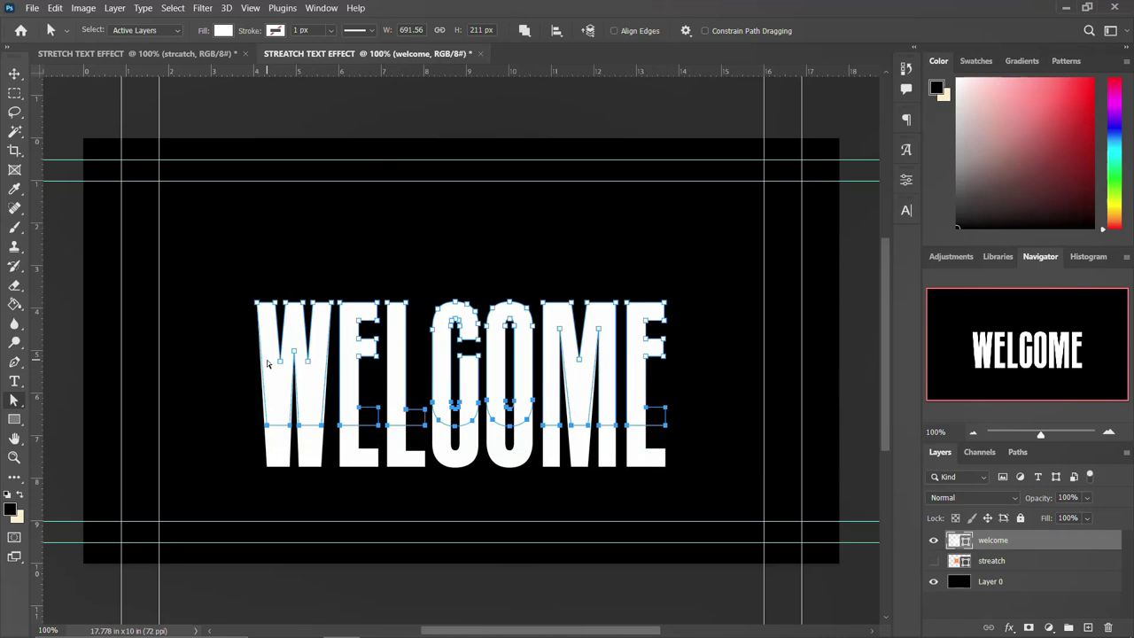
key(Return)
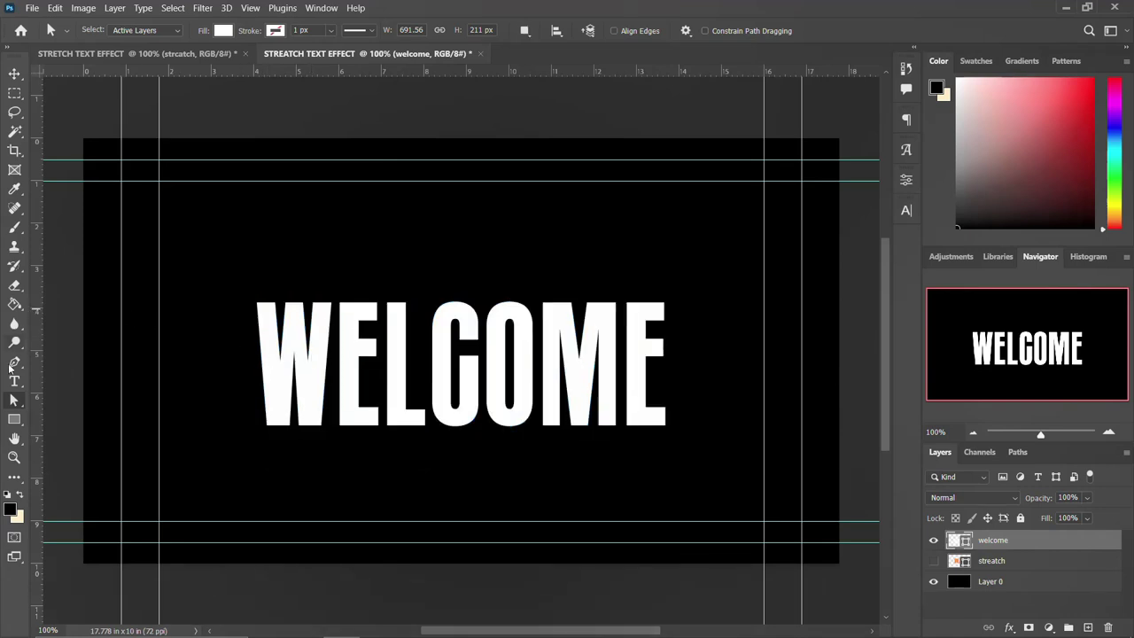
Drag WELCOME's bottom anchor points down until the letters are 301 px tall.
drag(679, 437, 233, 402)
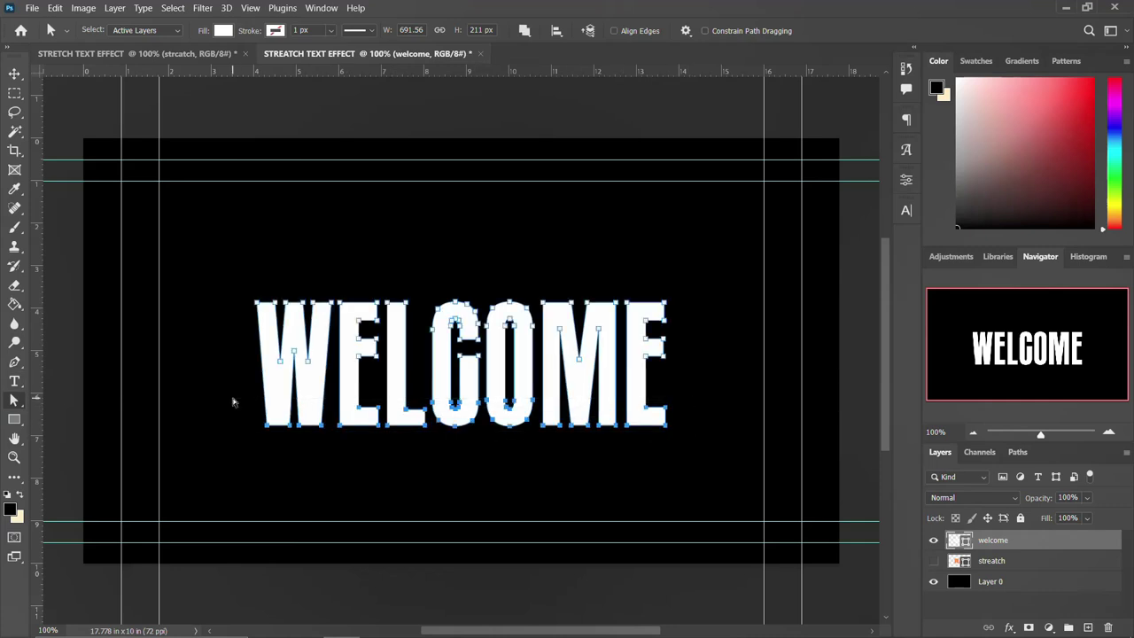
key(Down)
key(Down)
key(Down)
key(Down)
key(Down)
key(Down)
key(Down)
key(Down)
key(Down)
key(Down)
key(Down)
key(Down)
key(Down)
key(Down)
key(Down)
key(Down)
key(Down)
key(Down)
key(Down)
key(Down)
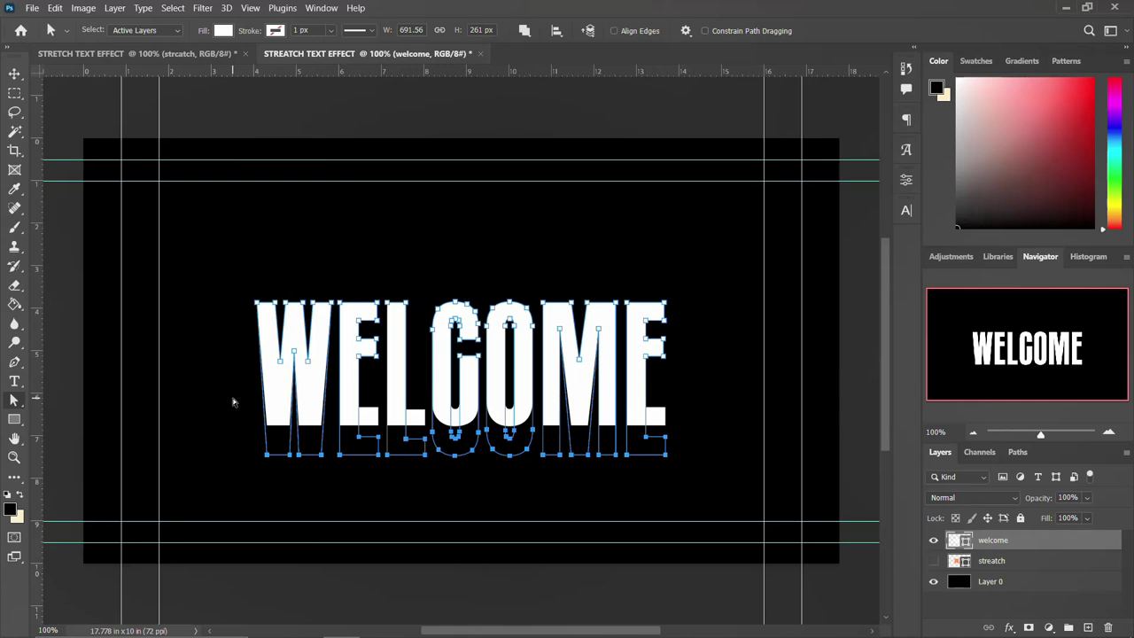
key(Down)
key(Down)
key(Down)
key(Down)
key(Down)
key(Down)
key(Down)
key(Down)
key(Down)
key(Down)
key(Down)
key(Down)
key(Down)
key(Down)
key(Down)
key(Down)
key(Down)
key(Down)
key(Down)
key(Down)
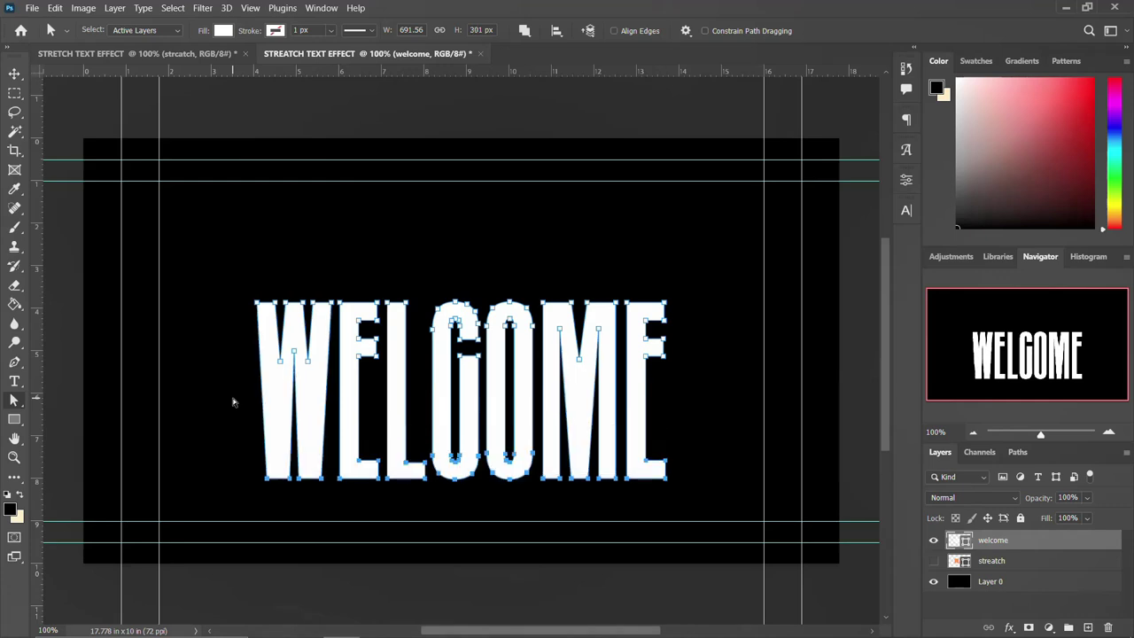
key(Escape)
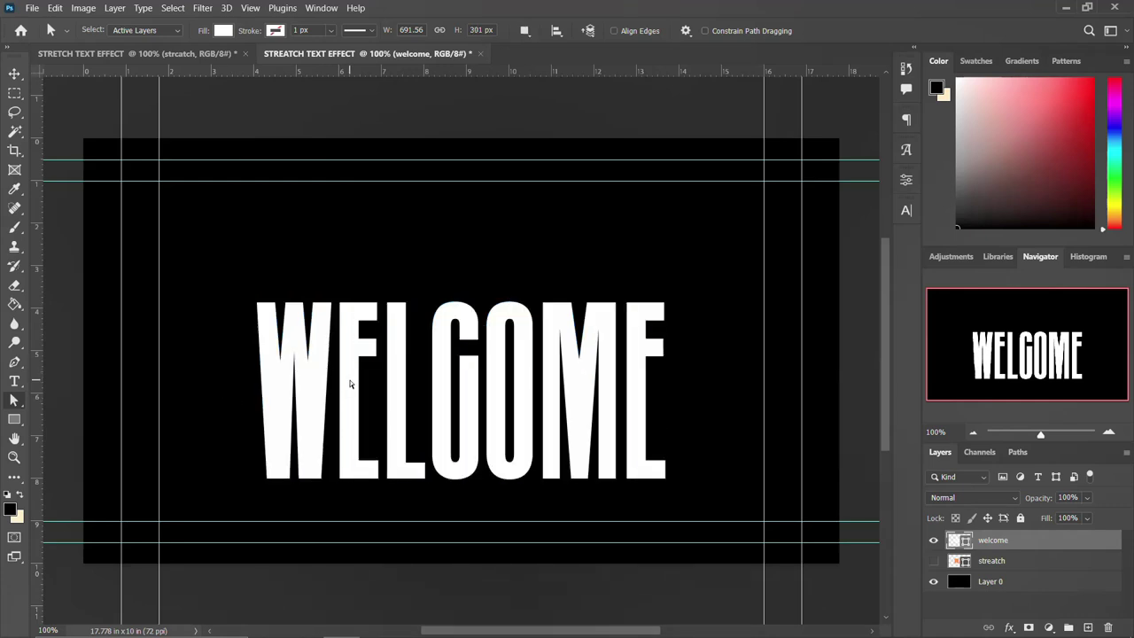
Align WELCOME to the vertical centre of the whole canvas, then clear the selection.
key(ctrl+a)
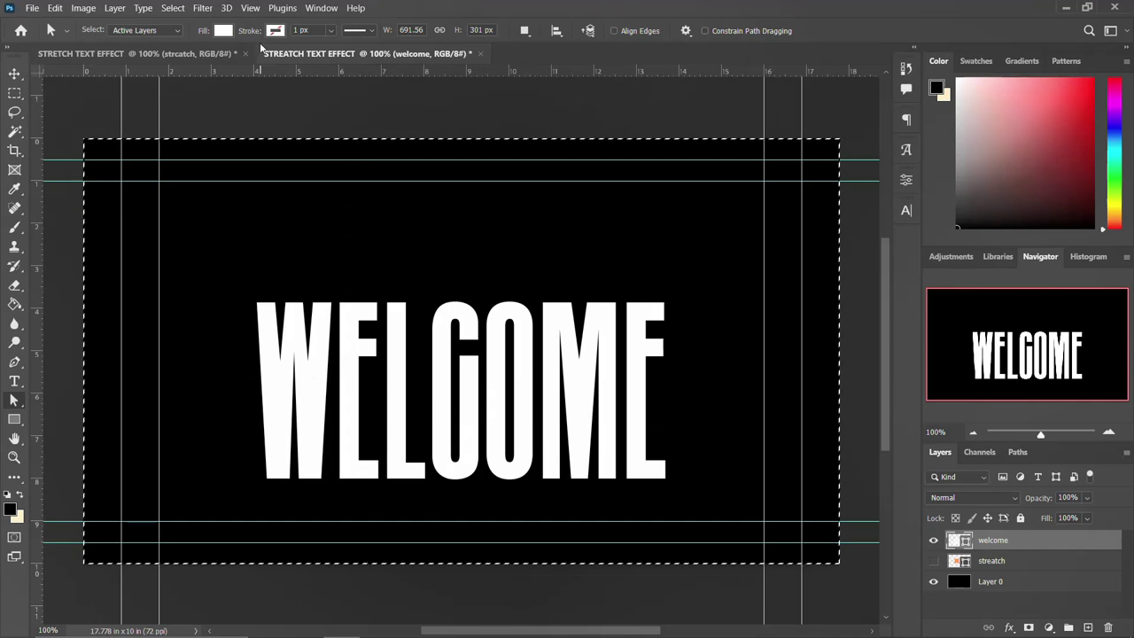
key(v)
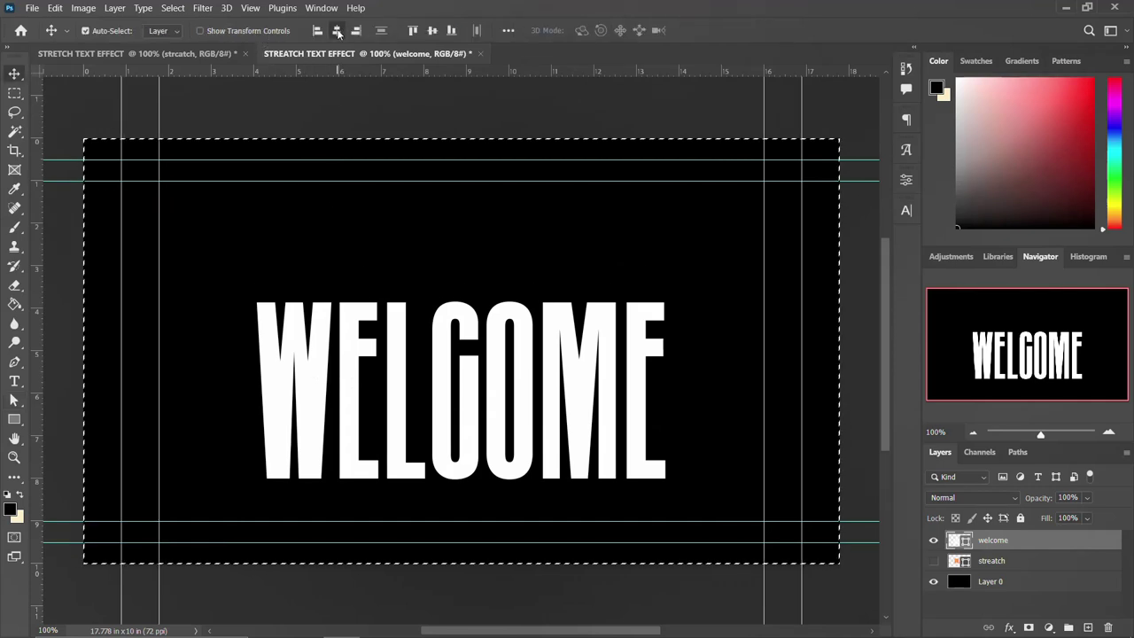
click(432, 30)
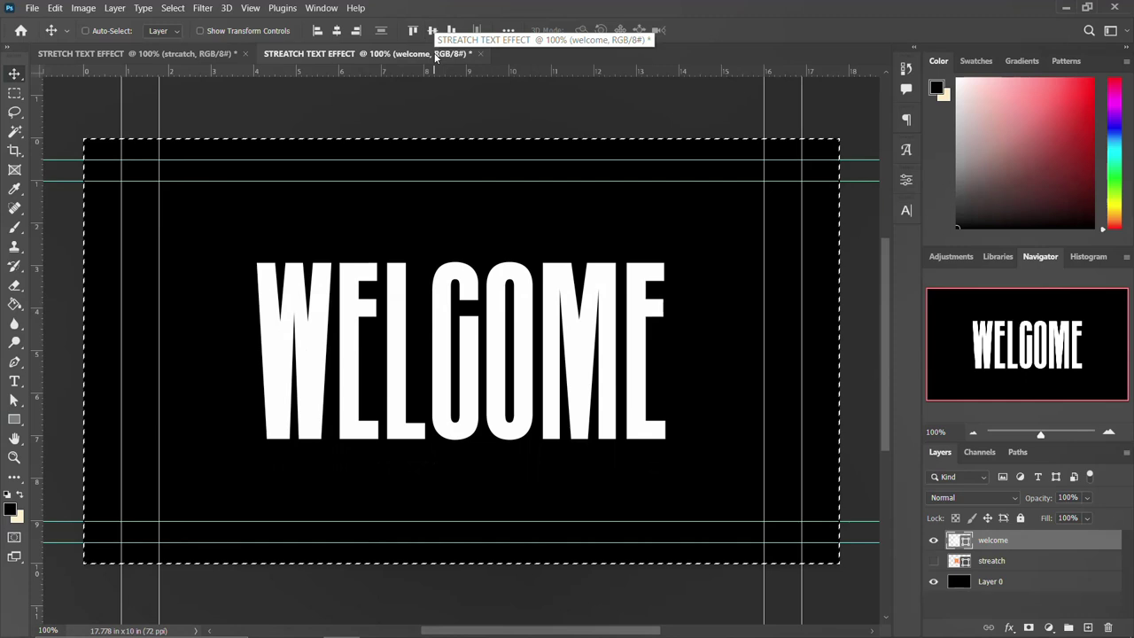
key(ctrl+d)
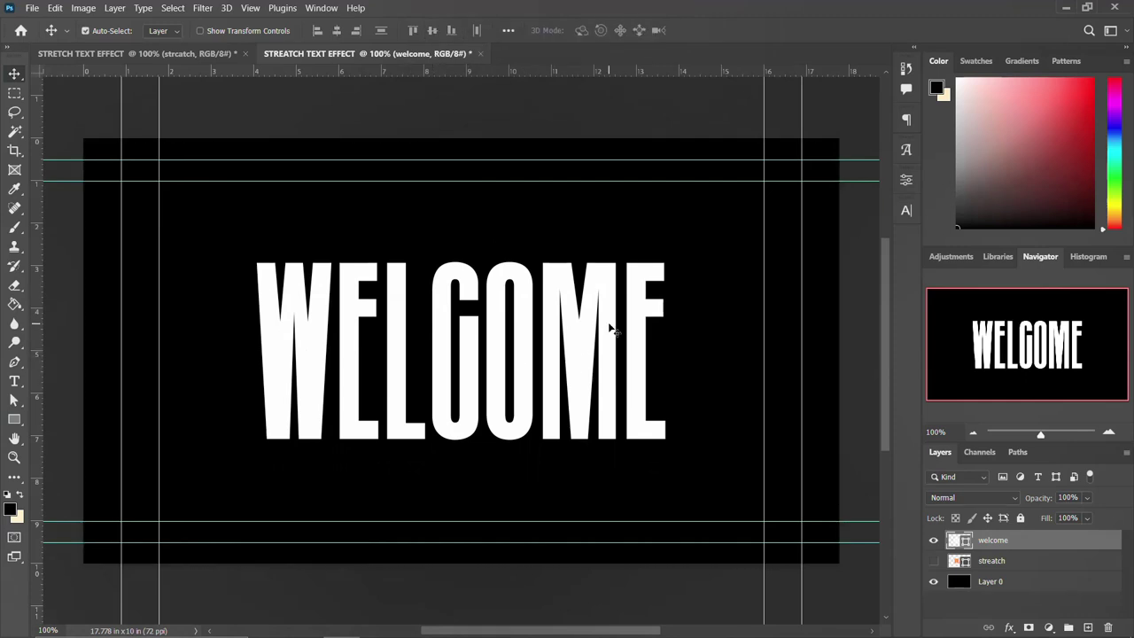